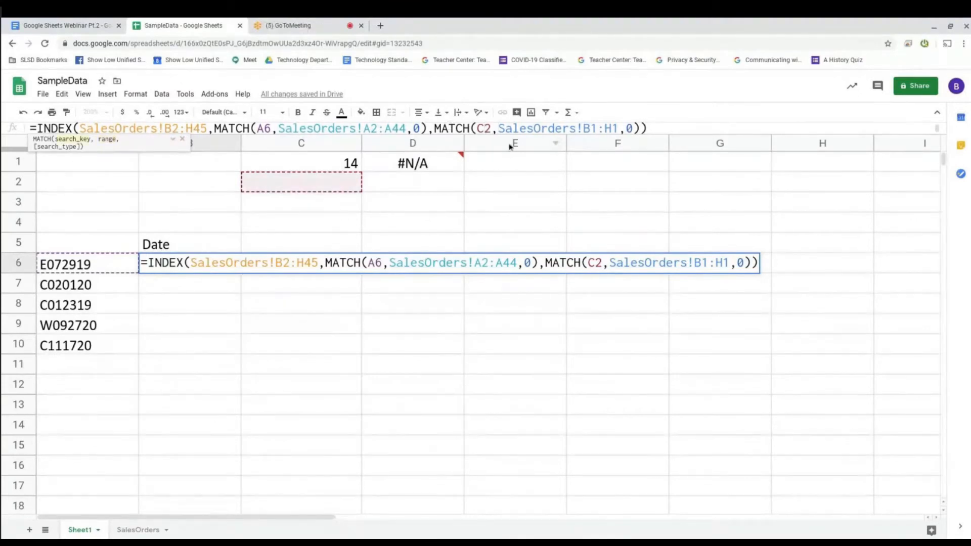
Change the search key of the second MATCH in cell B6's formula to B5
{"action": "key", "text": "BackSpace"}
{"action": "key", "text": "BackSpace"}
{"action": "type", "text": "B5"}
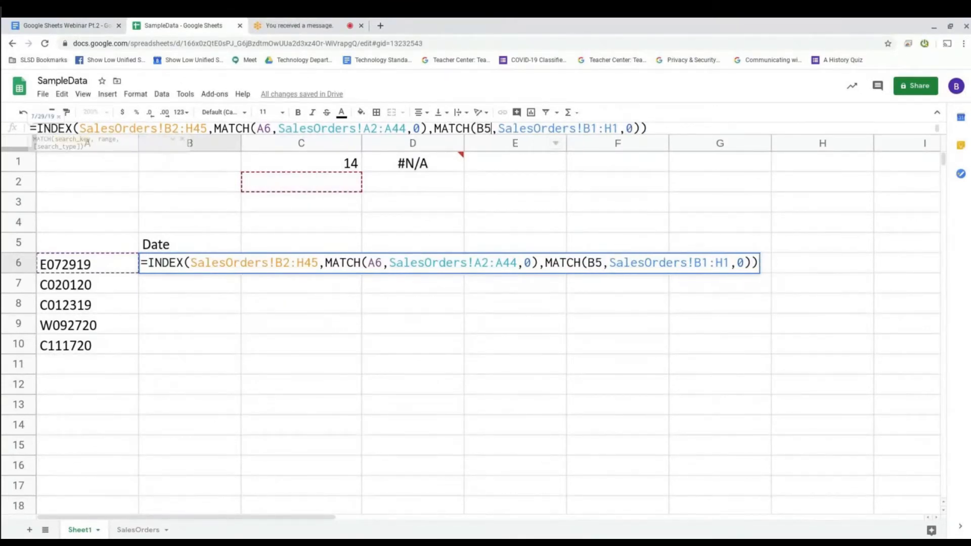
{"action": "key", "text": "Return"}
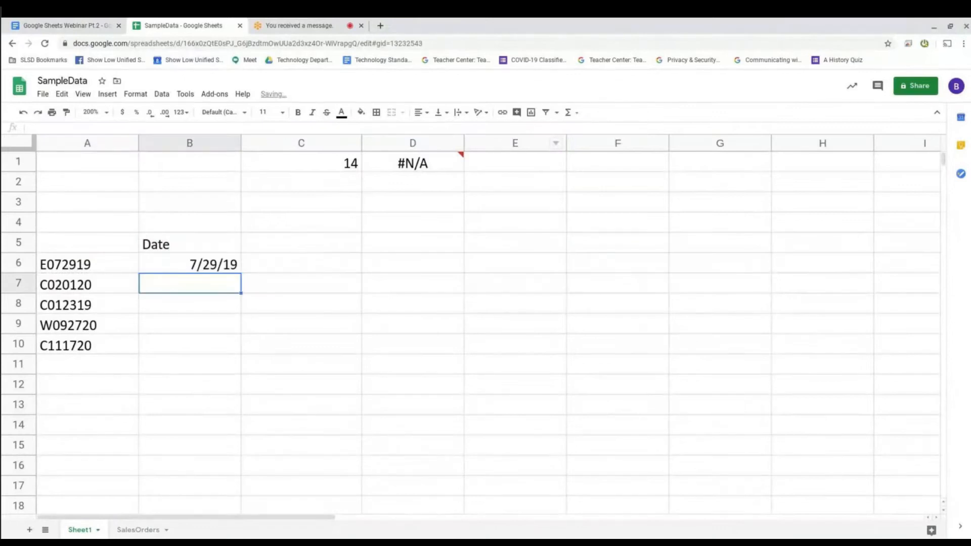
Open the data validation settings for the Date header cell B5 on Sheet1
{"action": "key", "text": "Up"}
{"action": "key", "text": "Up"}
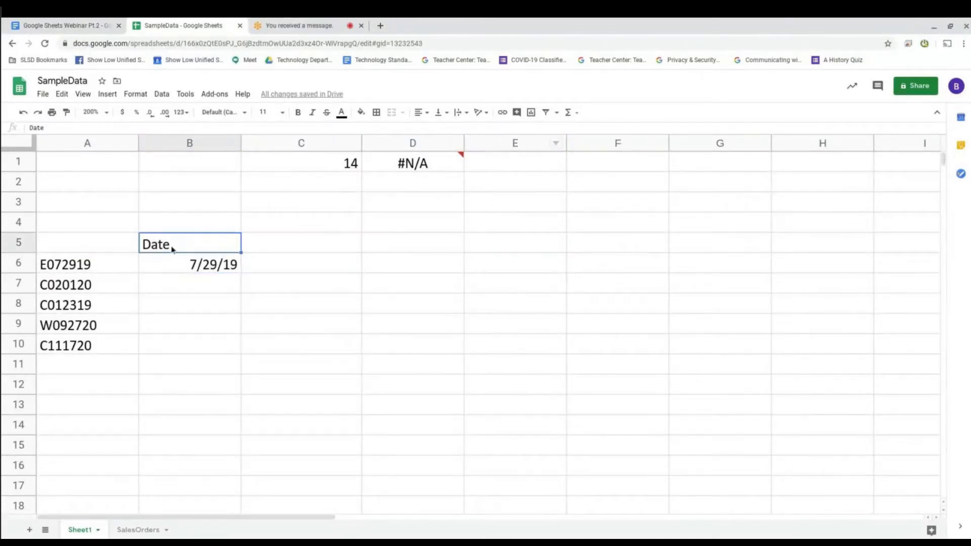
{"action": "left_click", "coordinate": [139, 530]}
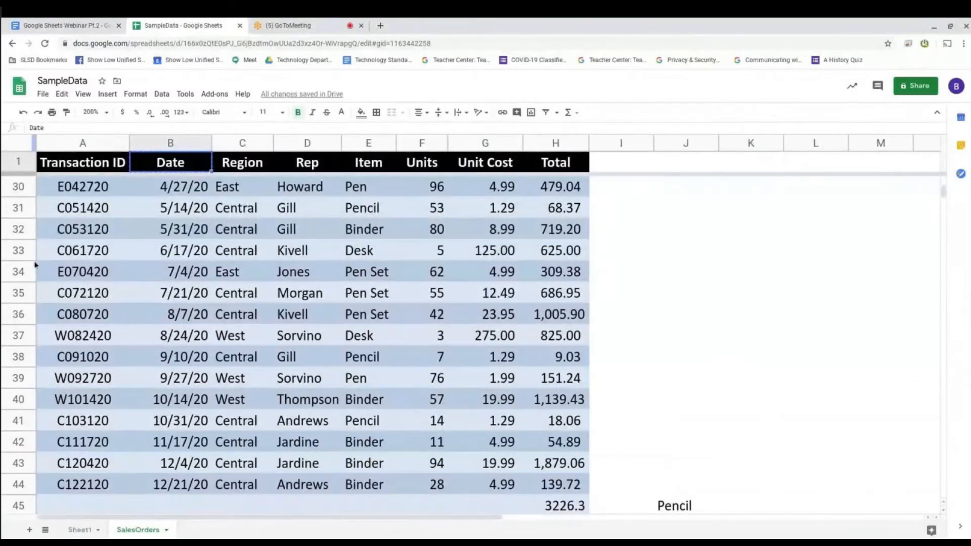
{"action": "left_click", "coordinate": [80, 530]}
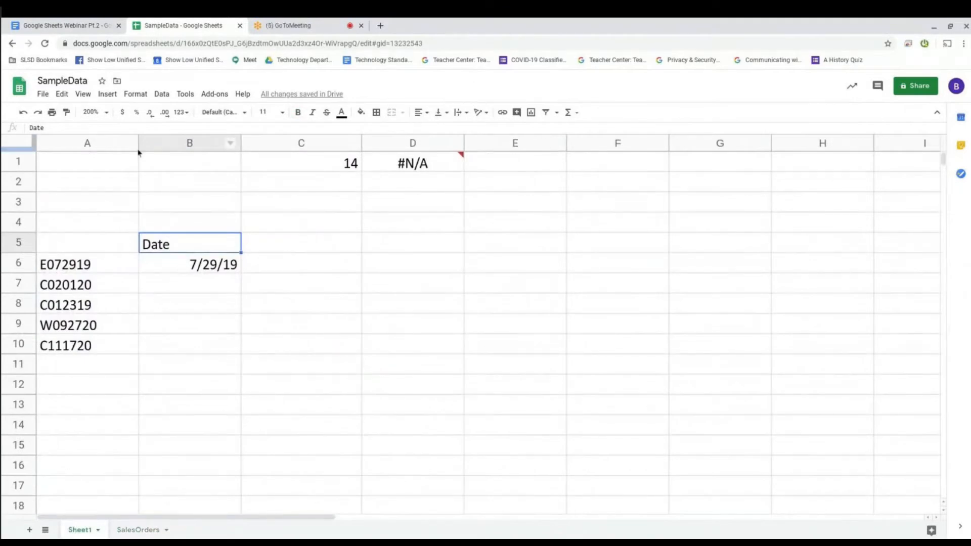
{"action": "left_click", "coordinate": [135, 94]}
{"action": "mouse_move", "coordinate": [158, 97]}
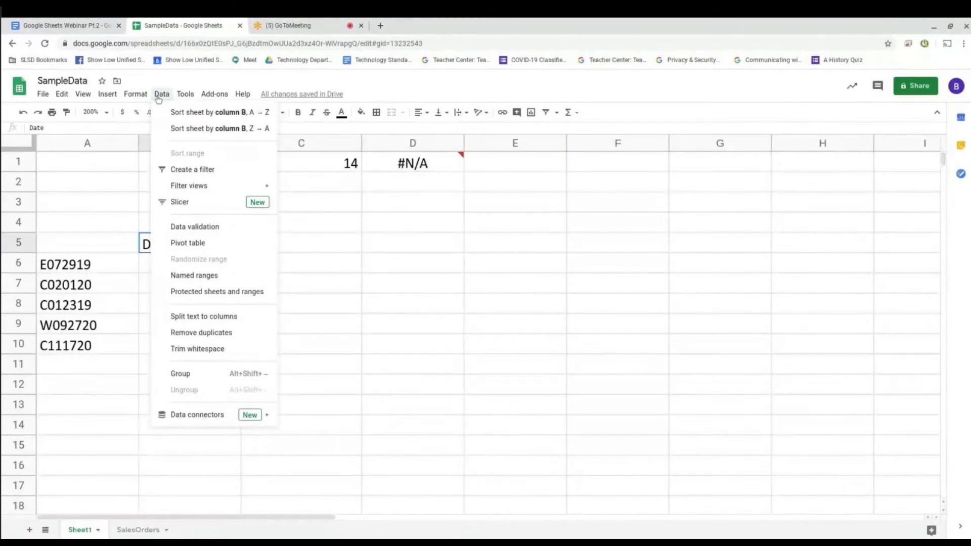
{"action": "left_click", "coordinate": [198, 230]}
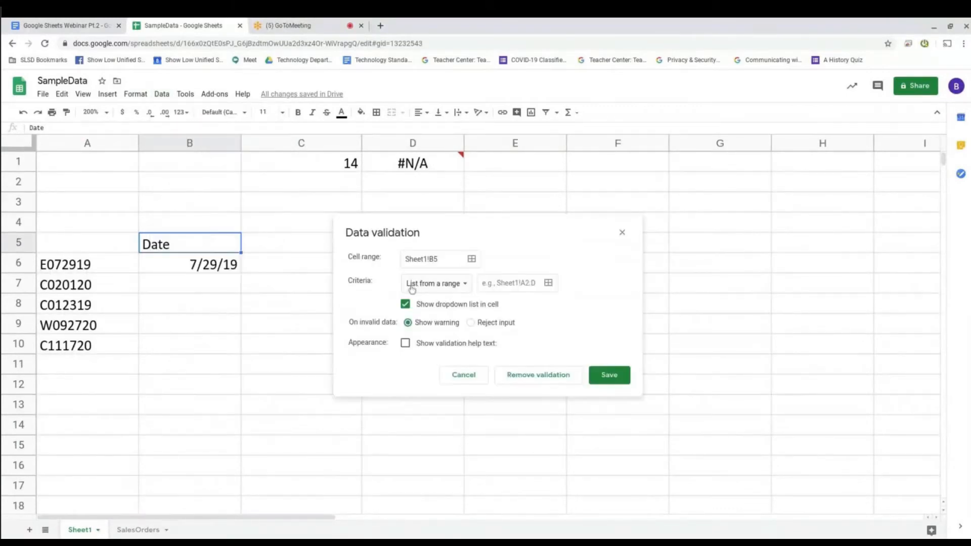
Try to set up the validation with SalesOrders!B1:H1 as the cell range and B5 as the list's source range
{"action": "left_click", "coordinate": [472, 259]}
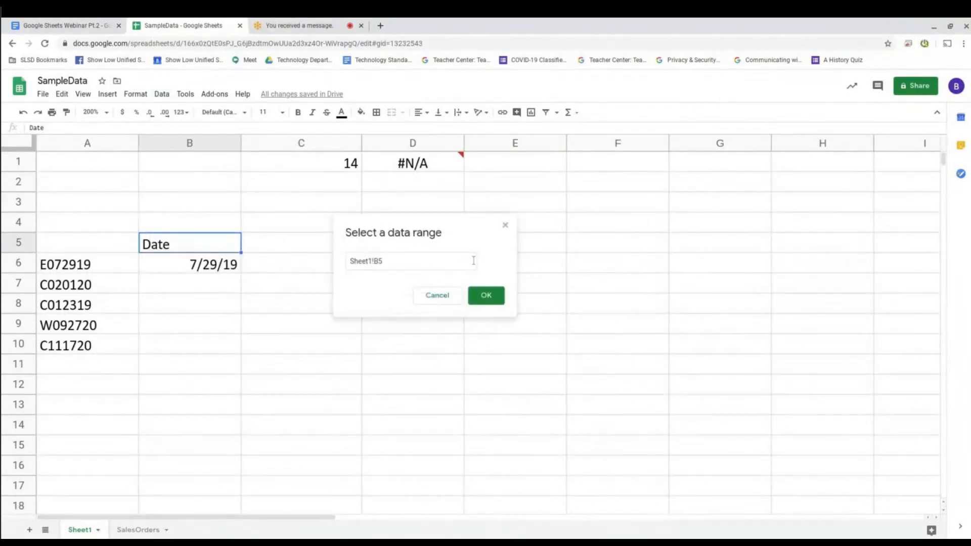
{"action": "left_click", "coordinate": [142, 535]}
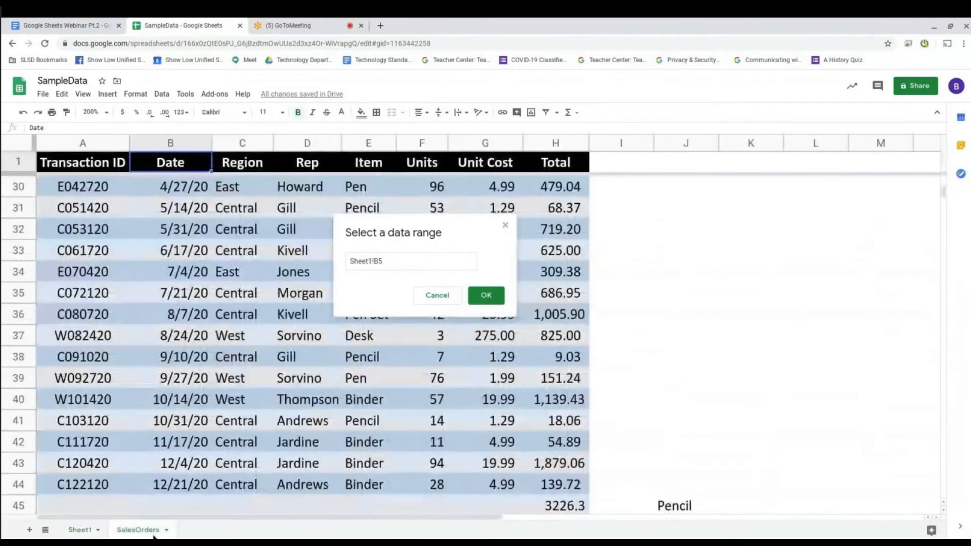
{"action": "left_click", "coordinate": [170, 162]}
{"action": "left_click", "coordinate": [492, 300]}
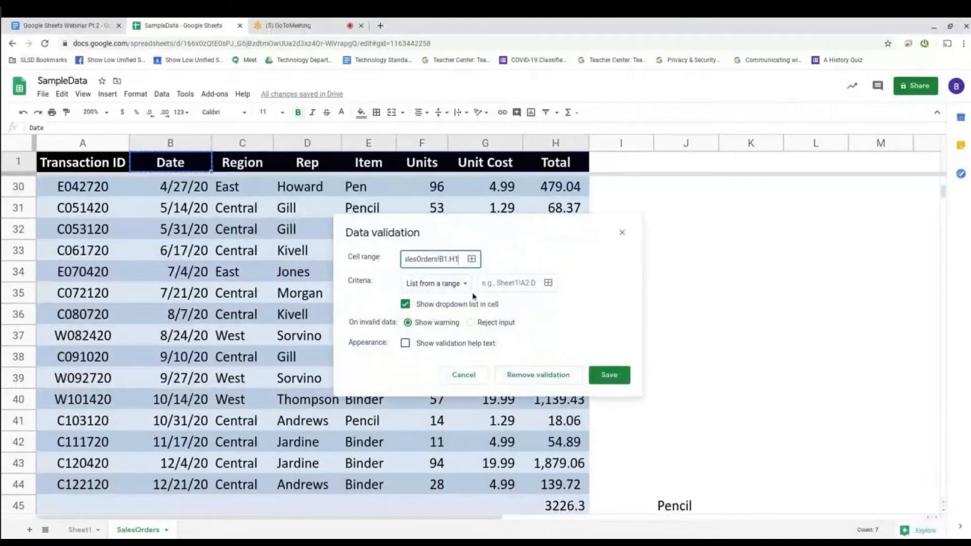
{"action": "left_click", "coordinate": [612, 378]}
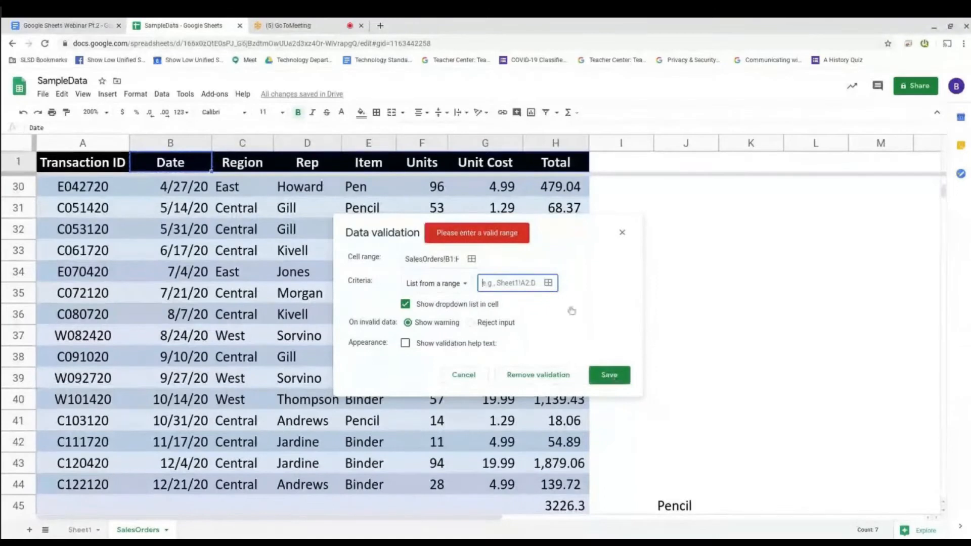
{"action": "left_click", "coordinate": [548, 284]}
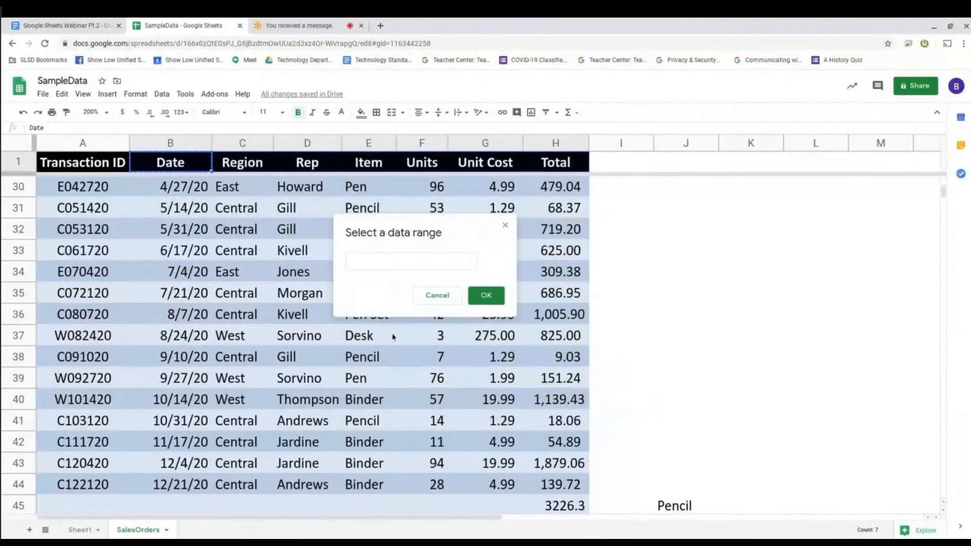
{"action": "left_click", "coordinate": [80, 530]}
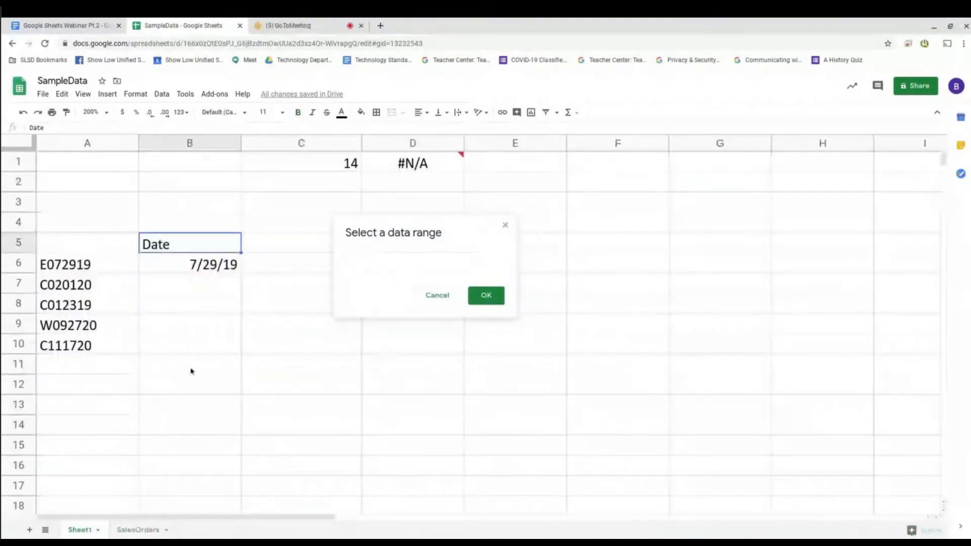
{"action": "left_click", "coordinate": [187, 250]}
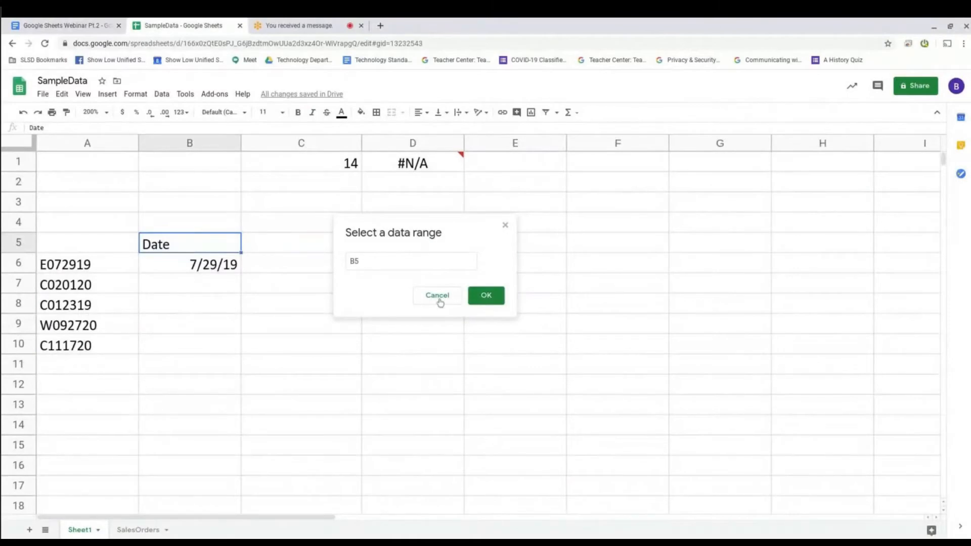
{"action": "left_click", "coordinate": [485, 297]}
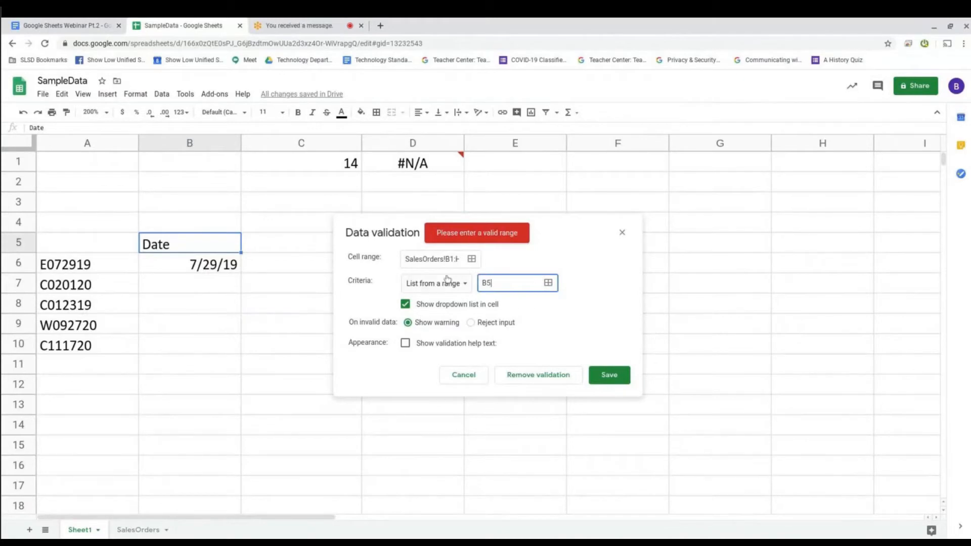
Set the validation's cell range to B5 and its list source to SalesOrders!B1:H1, and save the rule
{"action": "left_click", "coordinate": [471, 259]}
{"action": "left_click", "coordinate": [201, 248]}
{"action": "left_click", "coordinate": [485, 296]}
{"action": "left_click", "coordinate": [534, 283]}
{"action": "left_click", "coordinate": [548, 283]}
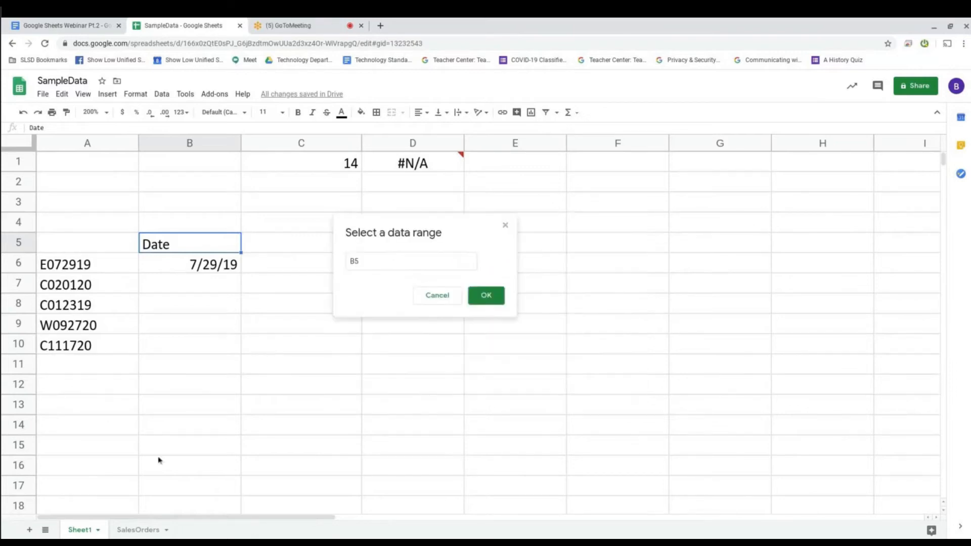
{"action": "left_click", "coordinate": [130, 532]}
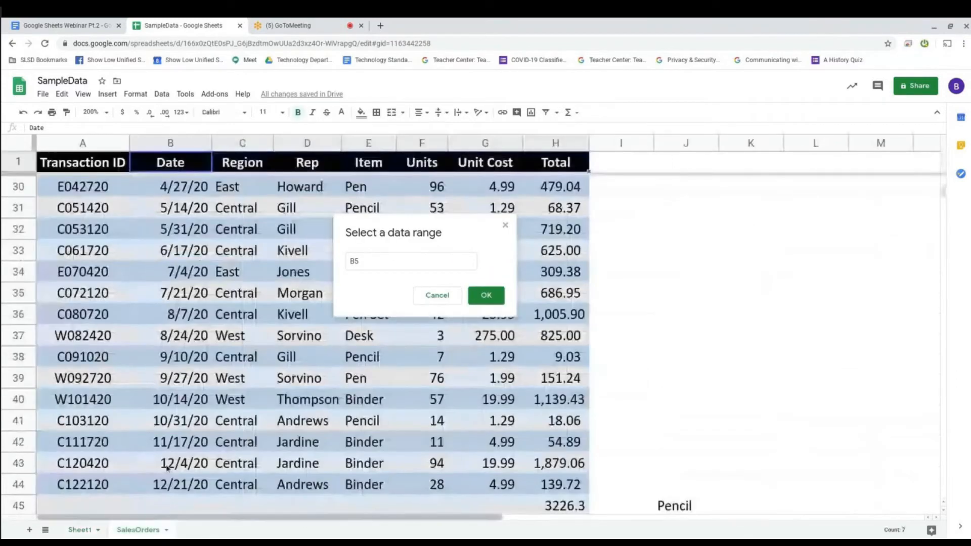
{"action": "left_click_drag", "start_coordinate": [195, 160], "coordinate": [584, 168]}
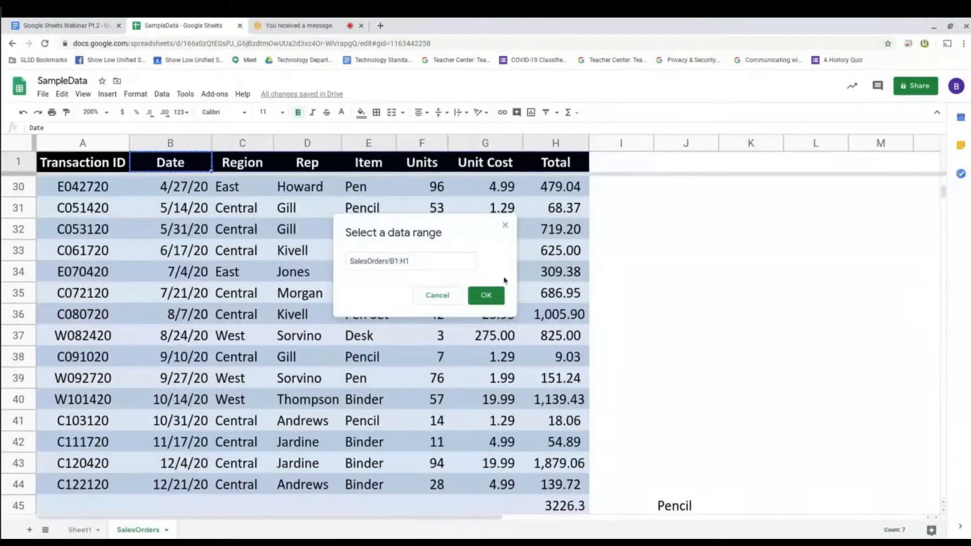
{"action": "left_click", "coordinate": [487, 295]}
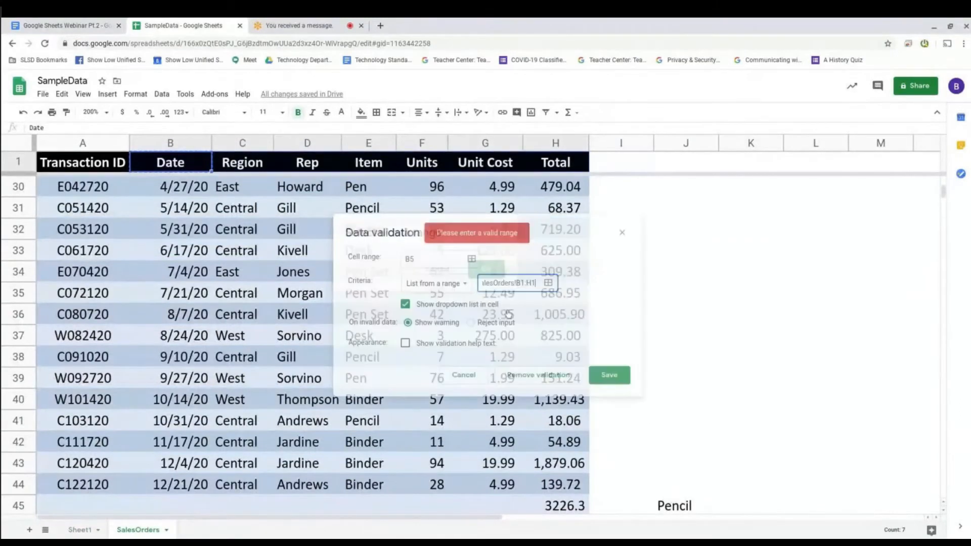
{"action": "left_click", "coordinate": [600, 379]}
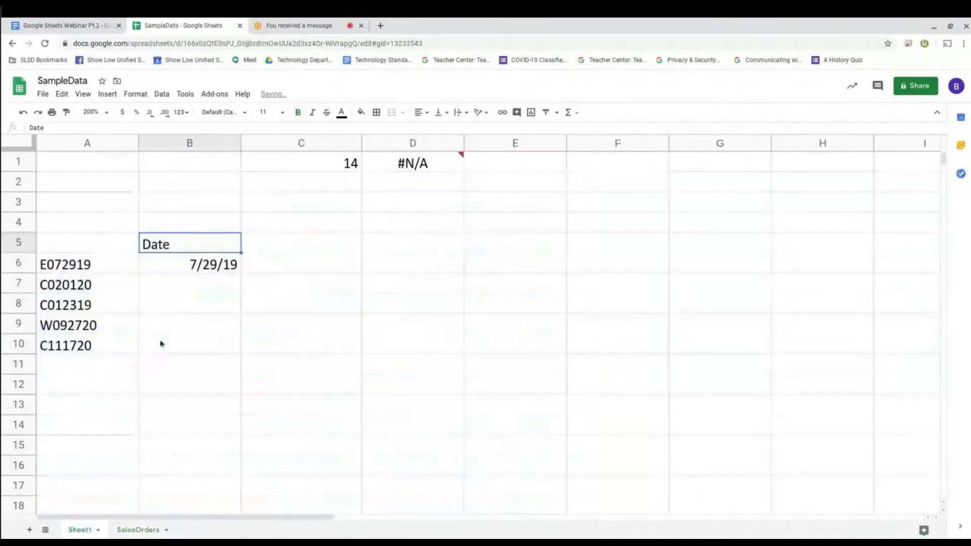
Replace the Date header in B5 with the Region header from the SalesOrders sheet and fill the cell black
{"action": "left_click", "coordinate": [212, 266]}
{"action": "left_click", "coordinate": [213, 250]}
{"action": "key", "text": "Delete"}
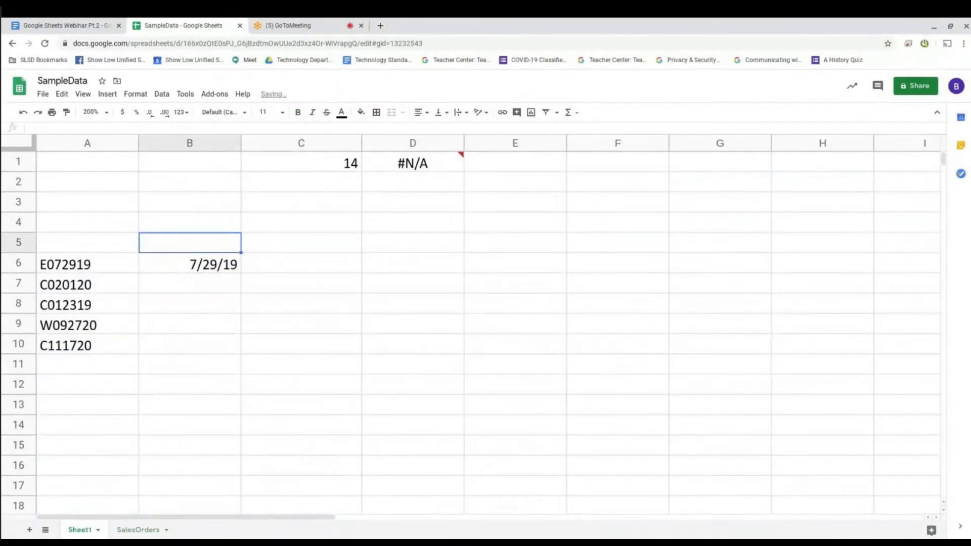
{"action": "left_click", "coordinate": [143, 533]}
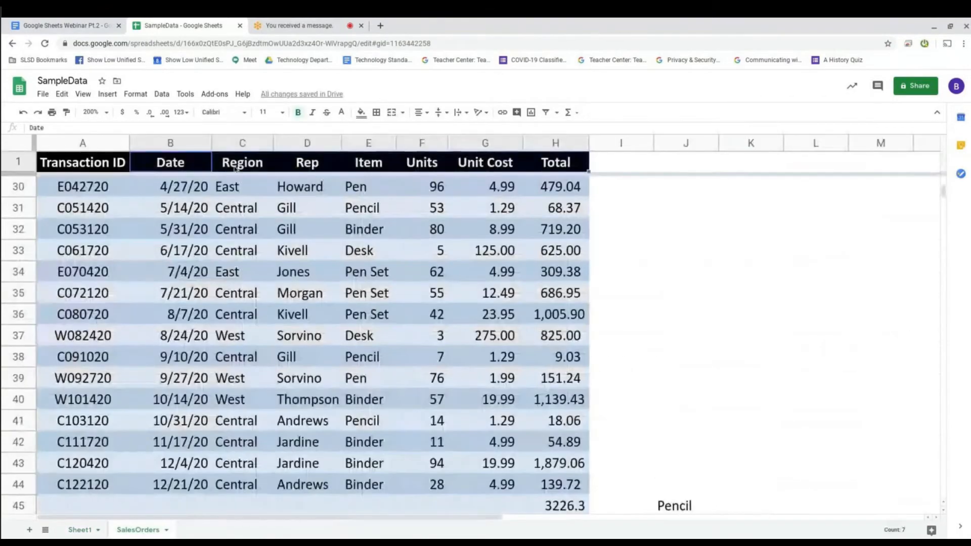
{"action": "left_click", "coordinate": [80, 530]}
{"action": "type", "text": "Region East"}
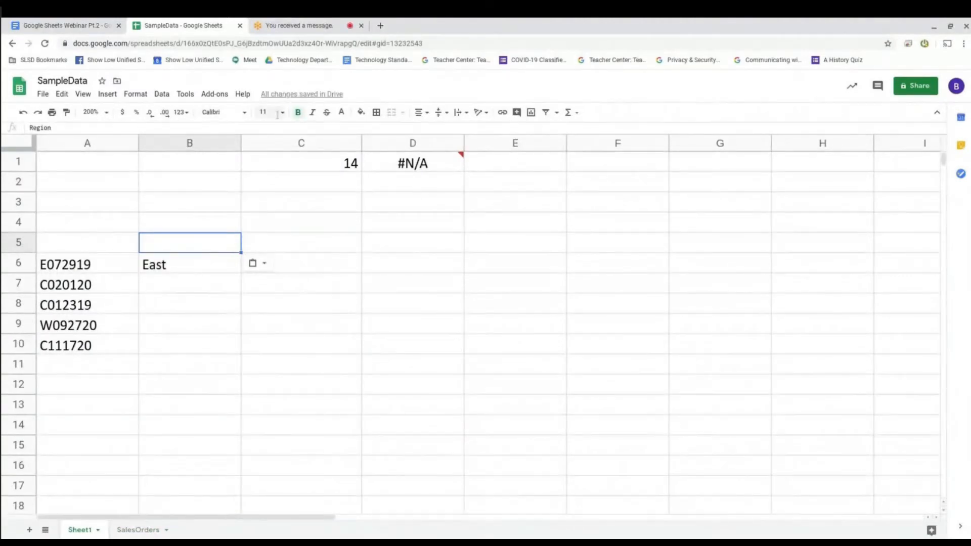
{"action": "left_click", "coordinate": [361, 112]}
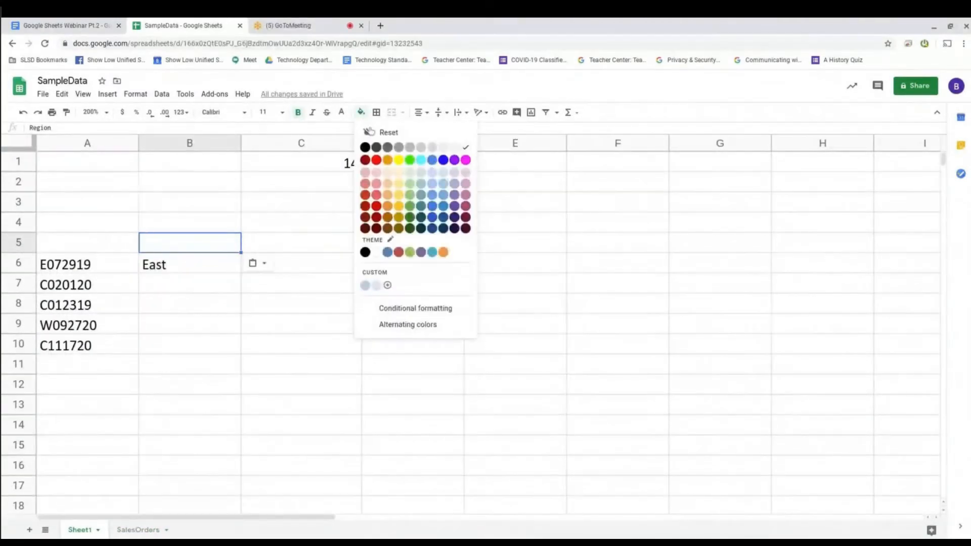
{"action": "left_click", "coordinate": [368, 147]}
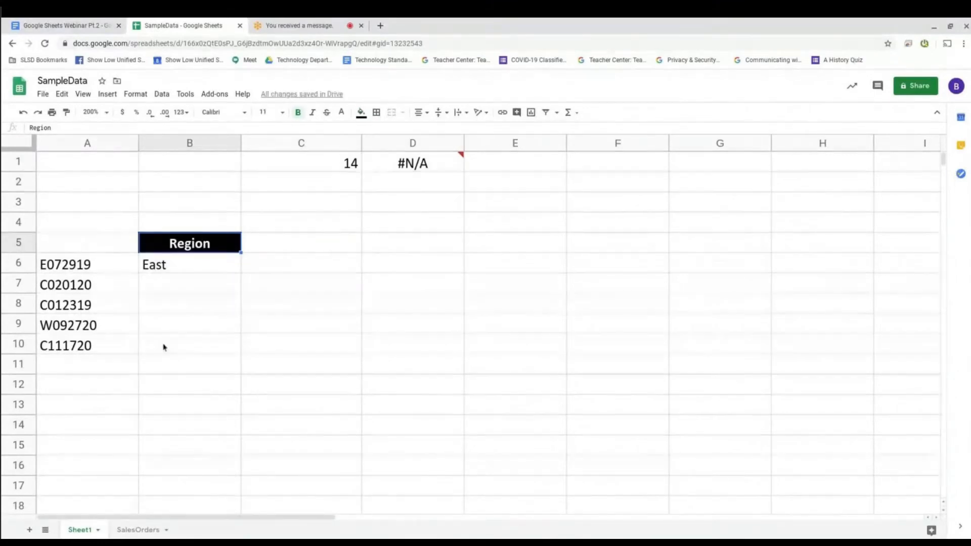
Try to lock the header reference in cell B6's second MATCH by writing it as B$5$
{"action": "left_click", "coordinate": [191, 266]}
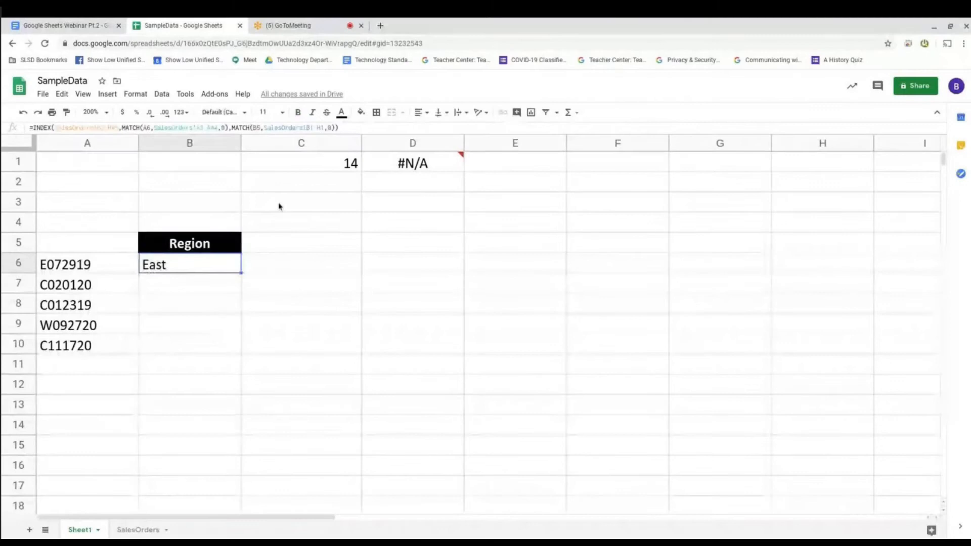
{"action": "left_click", "coordinate": [258, 130]}
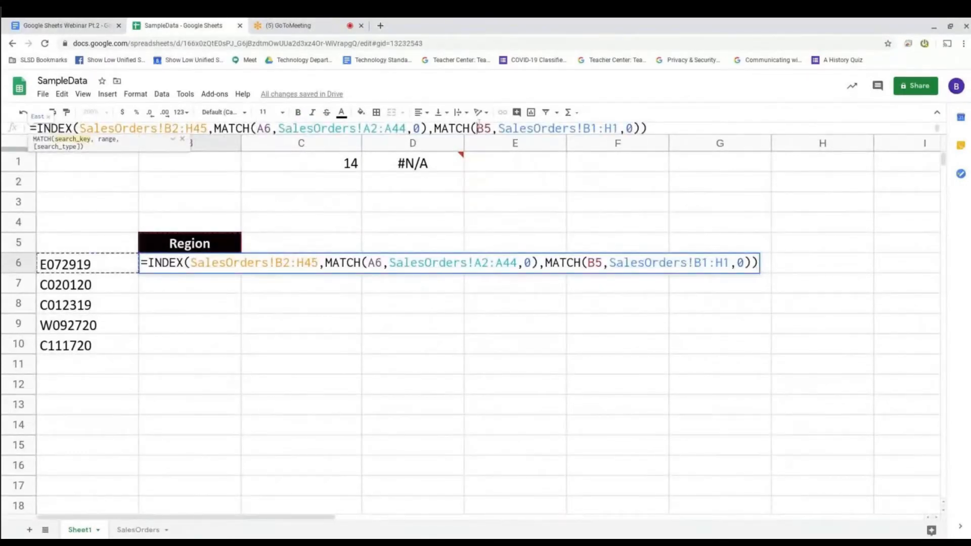
{"action": "type", "text": "$"}
{"action": "key", "text": "Right"}
{"action": "type", "text": "$"}
{"action": "key", "text": "Right"}
{"action": "type", "text": "$"}
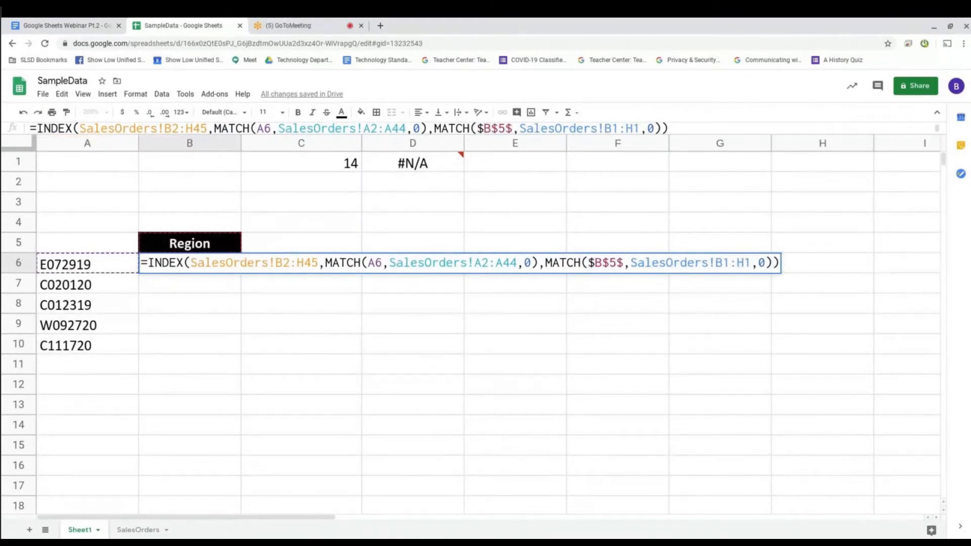
{"action": "key", "text": "BackSpace"}
{"action": "key", "text": "Right"}
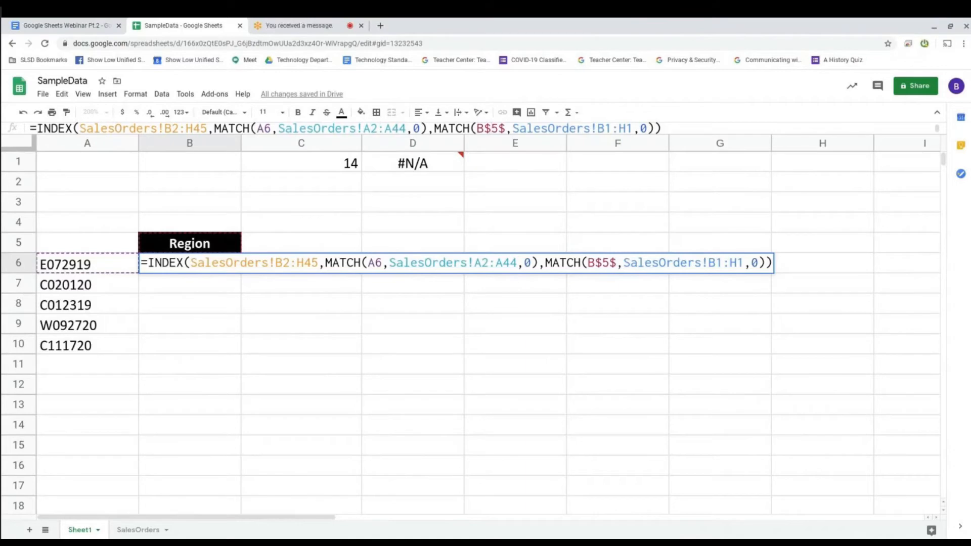
{"action": "key", "text": "Return"}
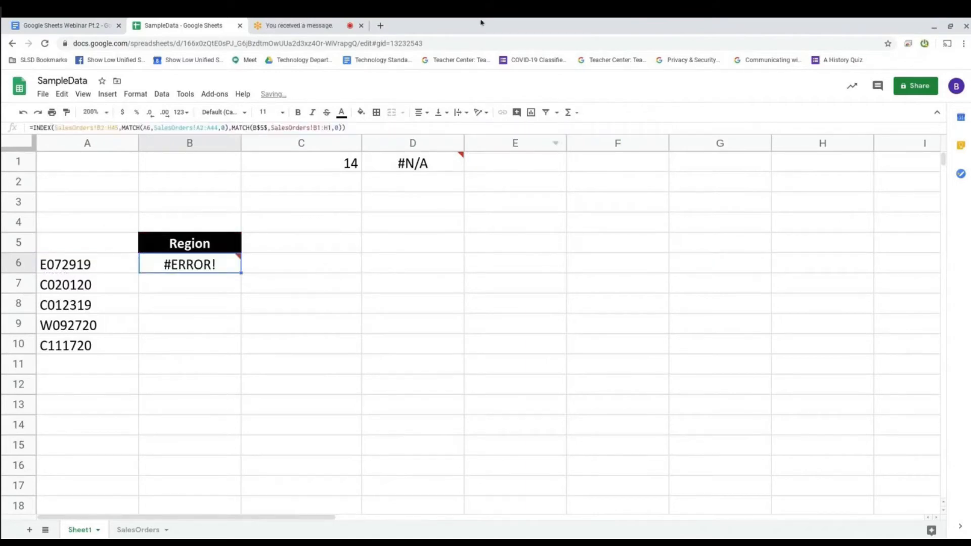
Correct the header reference in cell B6's second MATCH to the absolute reference $B$5
{"action": "mouse_move", "coordinate": [198, 274]}
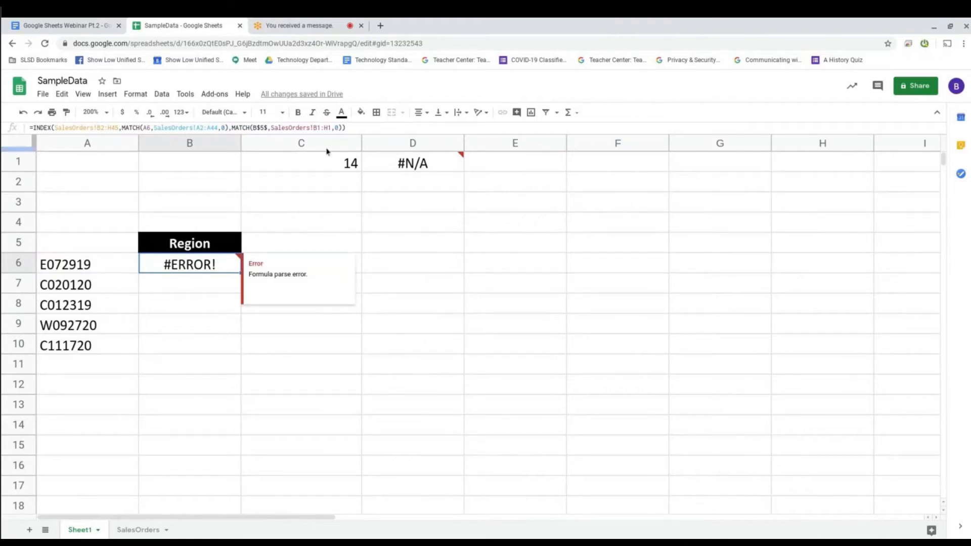
{"action": "left_click", "coordinate": [263, 127]}
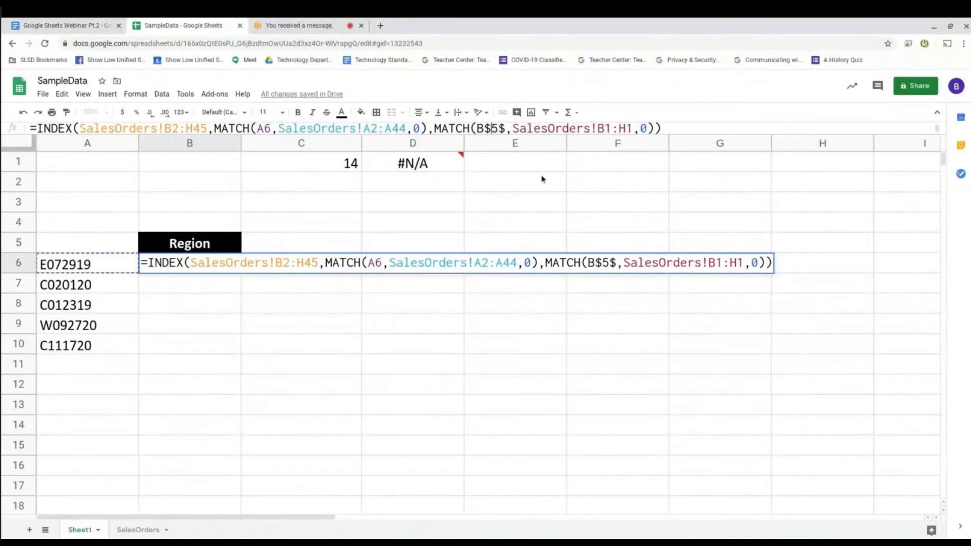
{"action": "key", "text": "BackSpace"}
{"action": "key", "text": "Left"}
{"action": "key", "text": "BackSpace"}
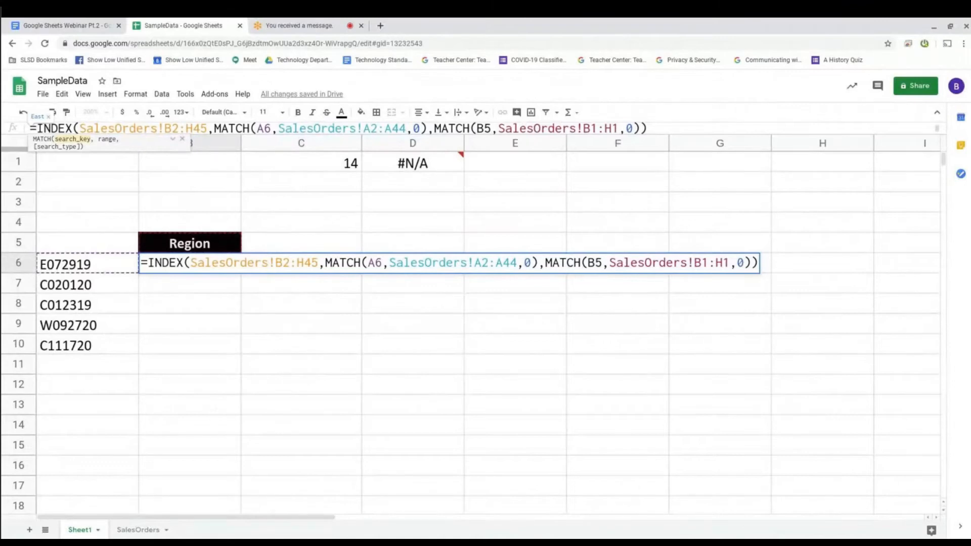
{"action": "type", "text": "$B"}
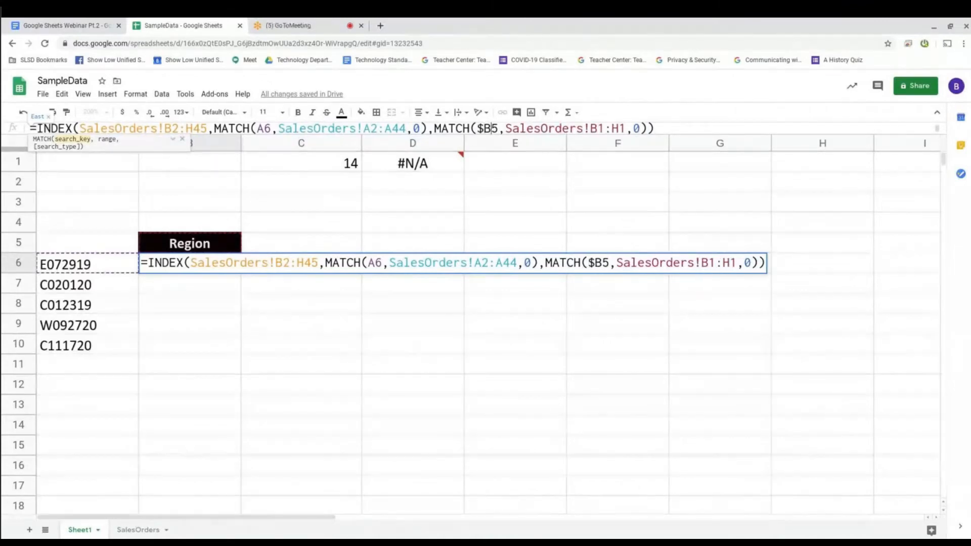
{"action": "type", "text": "$"}
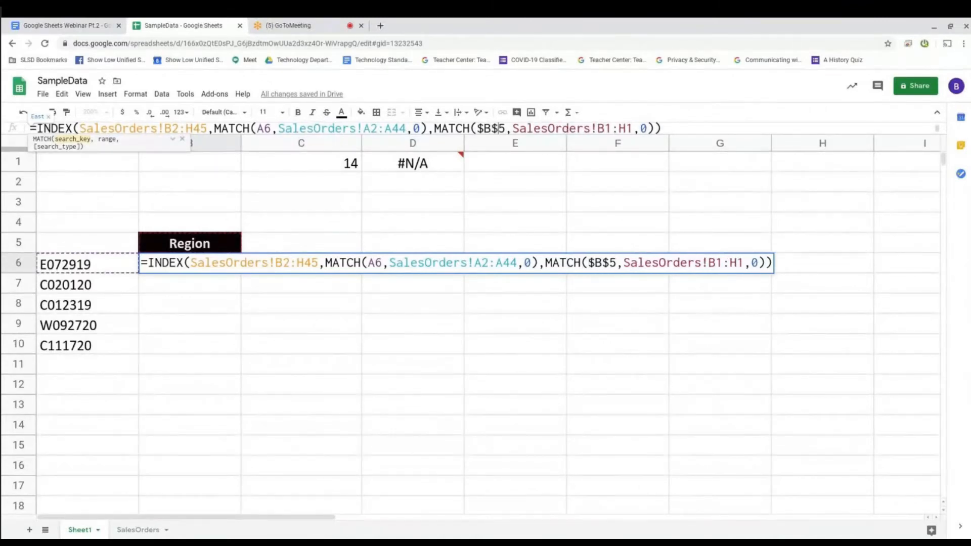
{"action": "key", "text": "Return"}
Try to copy the lookup formula from B6 into B7 and B8, checking the references in the pasted formula
{"action": "left_click", "coordinate": [190, 264]}
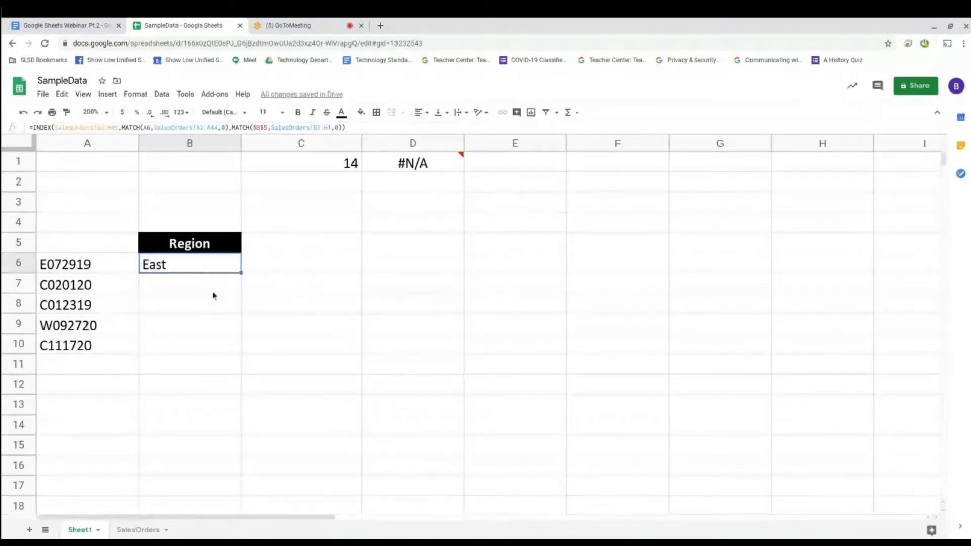
{"action": "key", "text": "ctrl+c"}
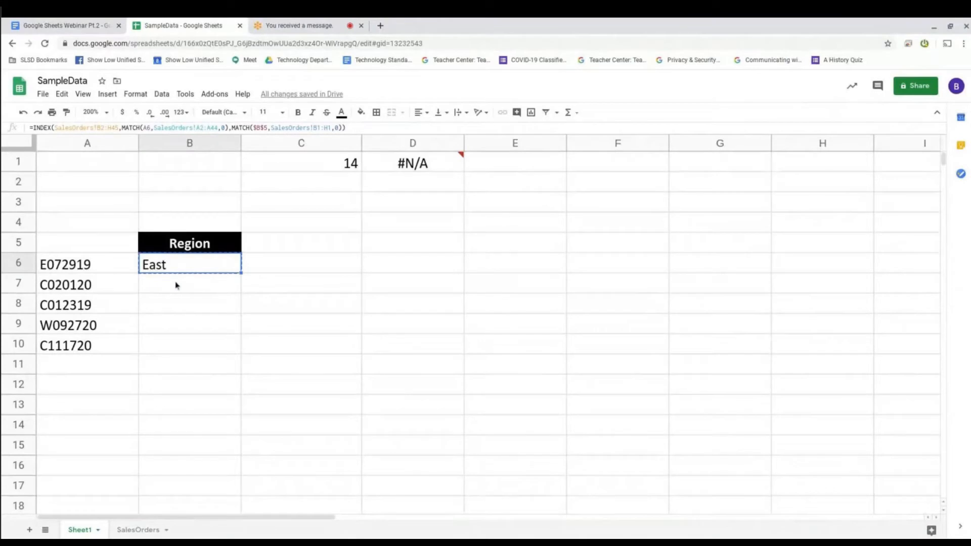
{"action": "left_click", "coordinate": [176, 285]}
{"action": "key", "text": "ctrl+v"}
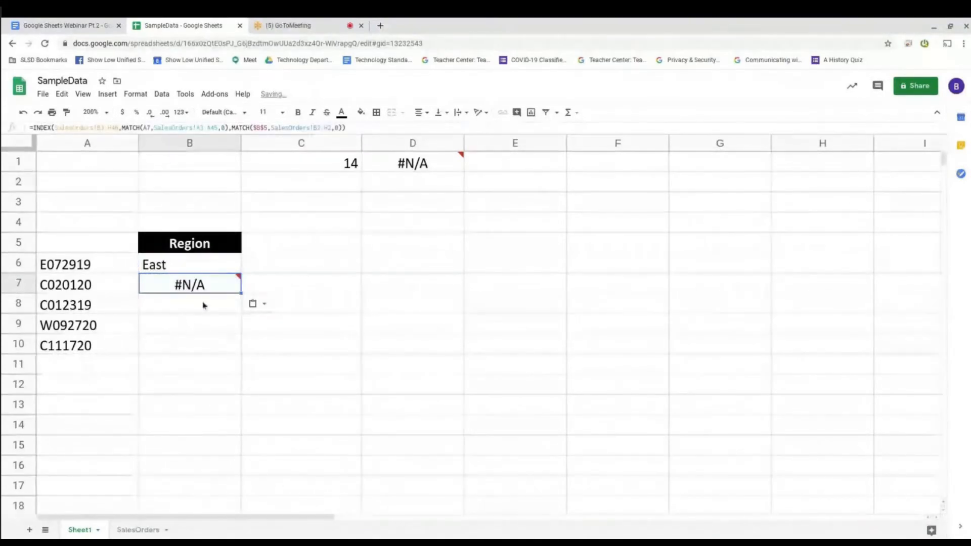
{"action": "left_click", "coordinate": [364, 127]}
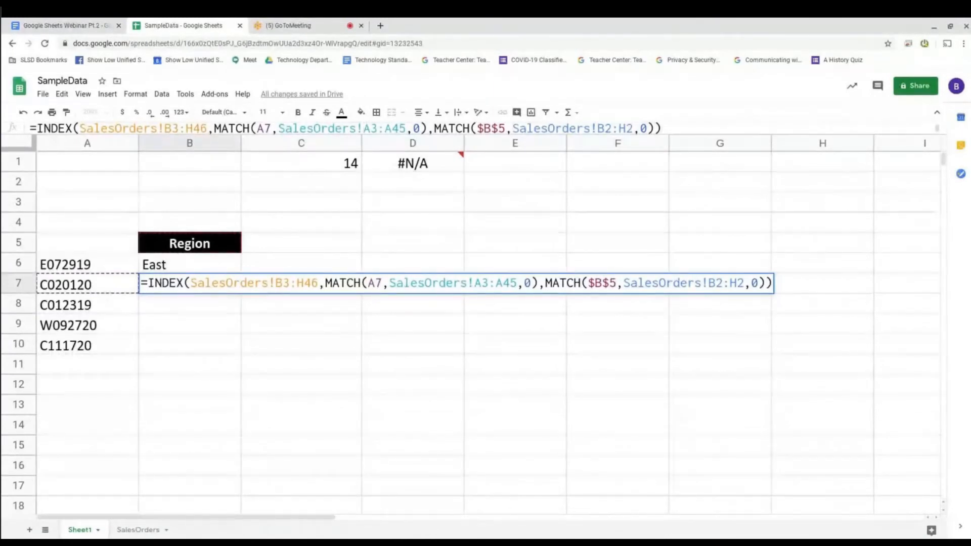
{"action": "key", "text": "Escape"}
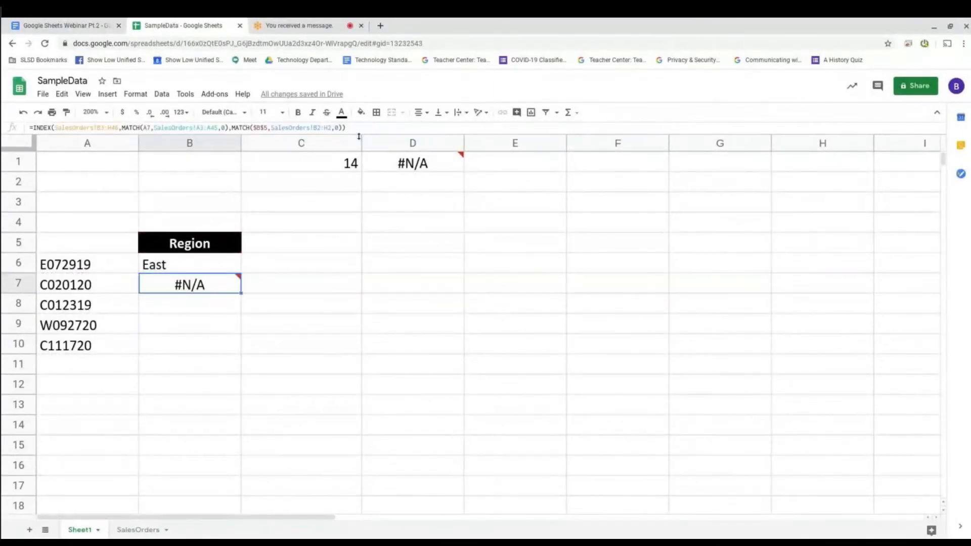
{"action": "mouse_move", "coordinate": [205, 293]}
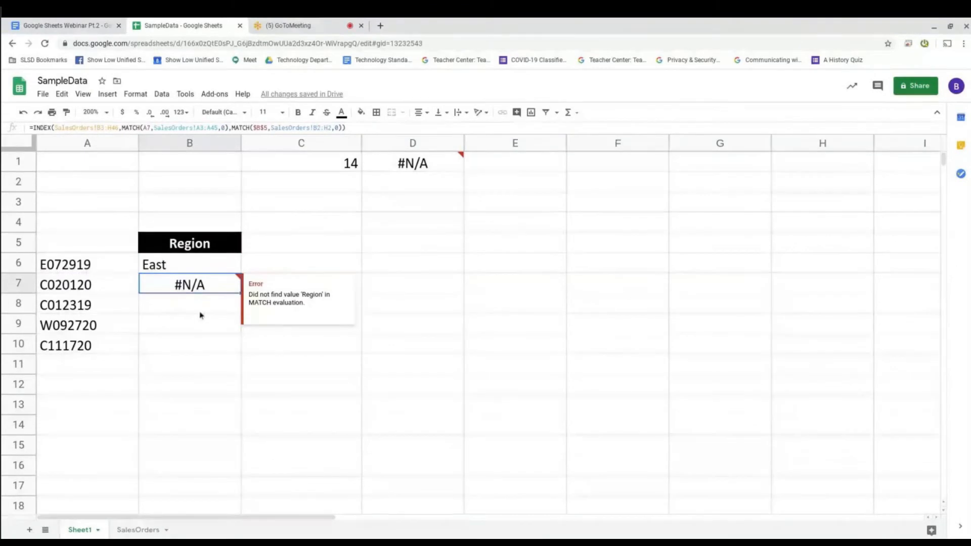
{"action": "left_click", "coordinate": [200, 315]}
{"action": "key", "text": "ctrl+v"}
{"action": "mouse_move", "coordinate": [220, 301]}
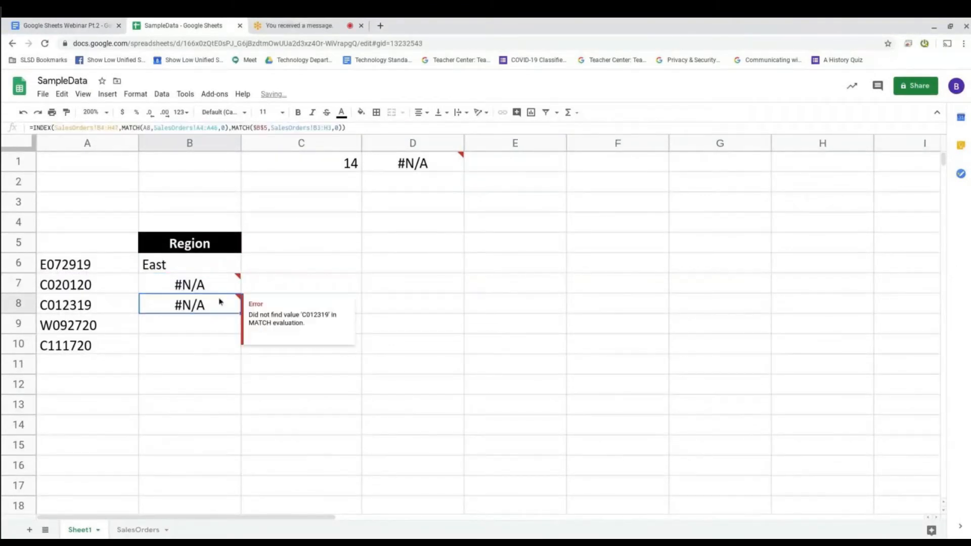
Clear the pasted formulas from cells B7 and B8
{"action": "left_click", "coordinate": [190, 291]}
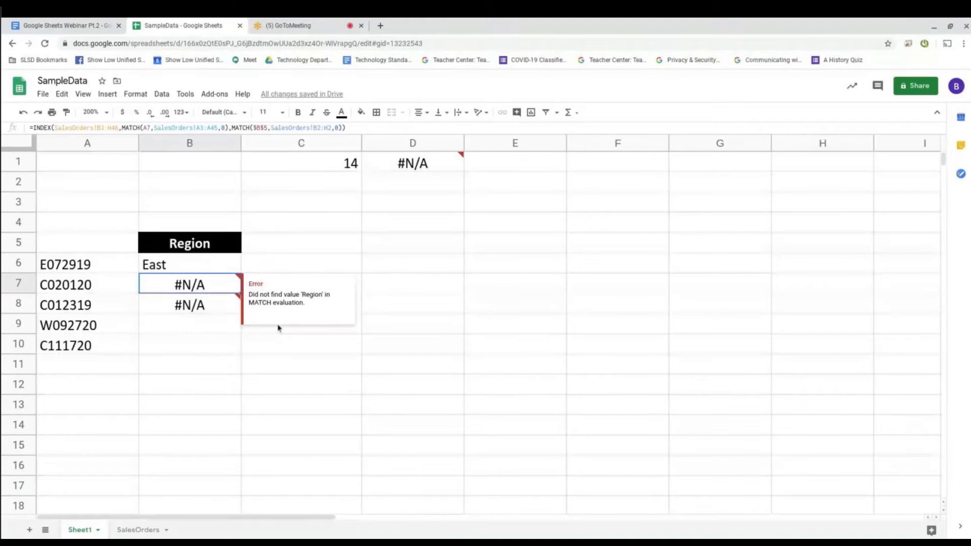
{"action": "key", "text": "Delete"}
{"action": "key", "text": "Down"}
{"action": "key", "text": "Delete"}
Lock the INDEX range in cell B6's formula as SalesOrders!$B$2:$H$45
{"action": "key", "text": "Up"}
{"action": "key", "text": "Up"}
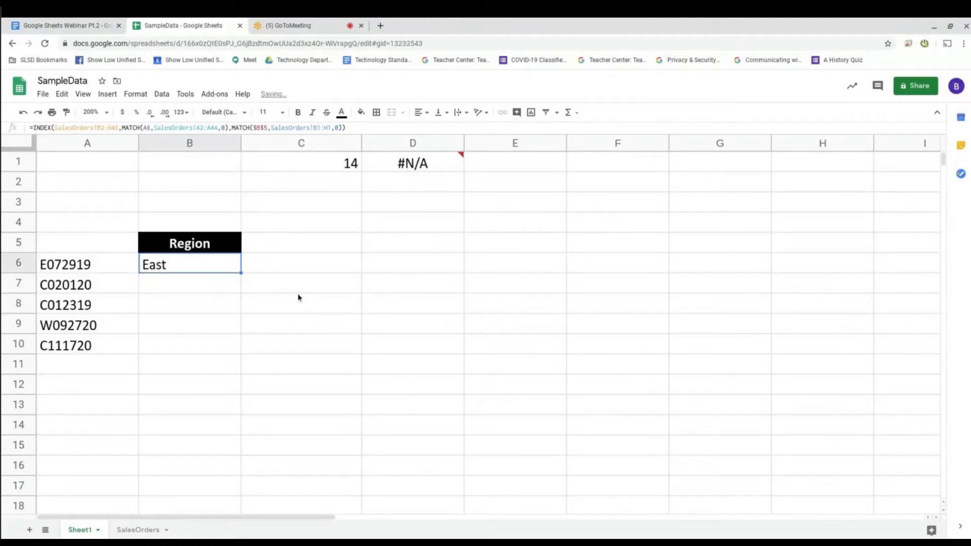
{"action": "left_click", "coordinate": [100, 127]}
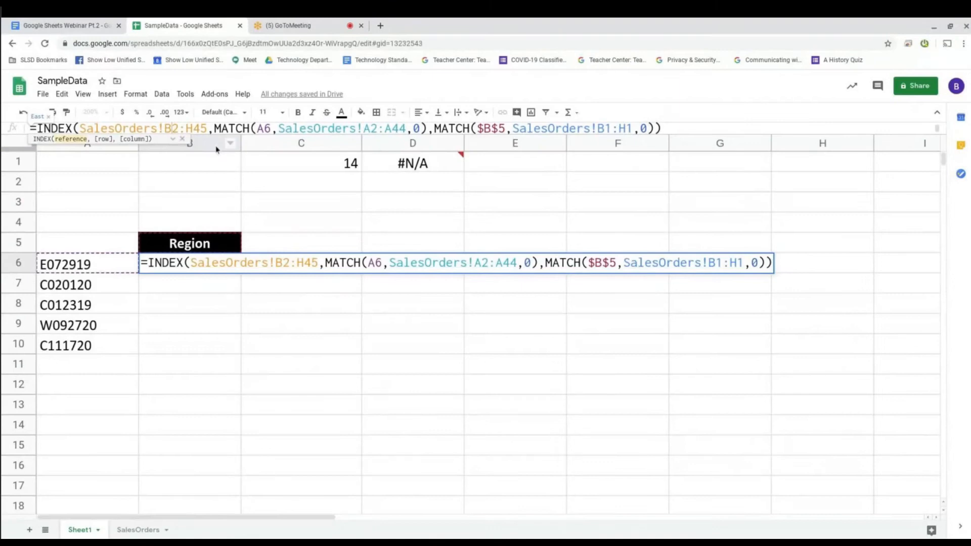
{"action": "type", "text": "$B"}
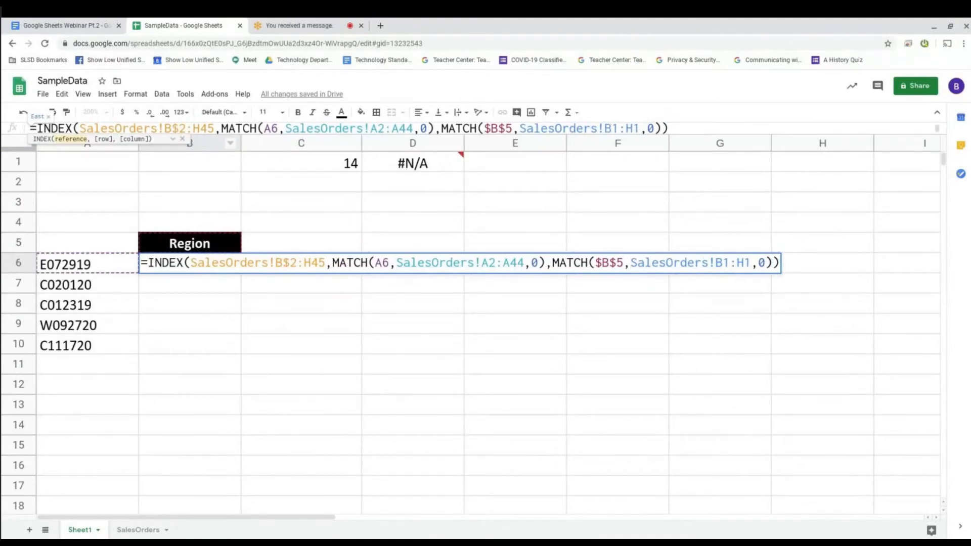
{"action": "type", "text": "$2:"}
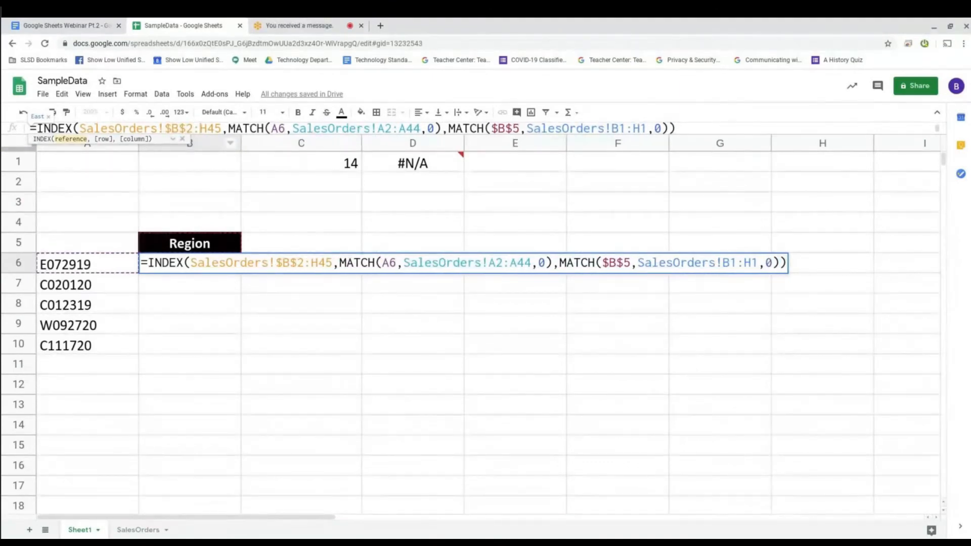
{"action": "type", "text": "$H"}
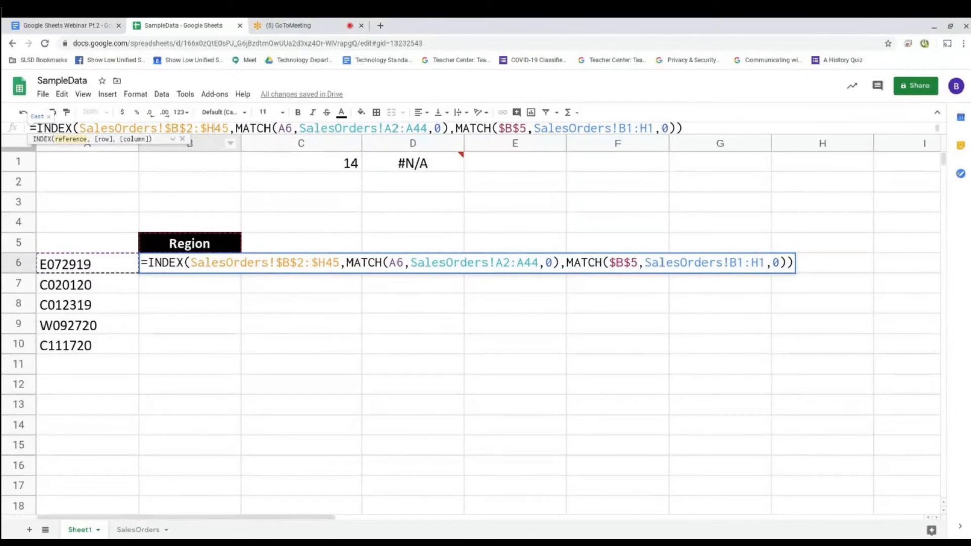
{"action": "type", "text": "$"}
Lock the transaction ID range in B6's first MATCH as SalesOrders!$A$2:$A$44, leaving A6 relative
{"action": "left_click", "coordinate": [258, 128]}
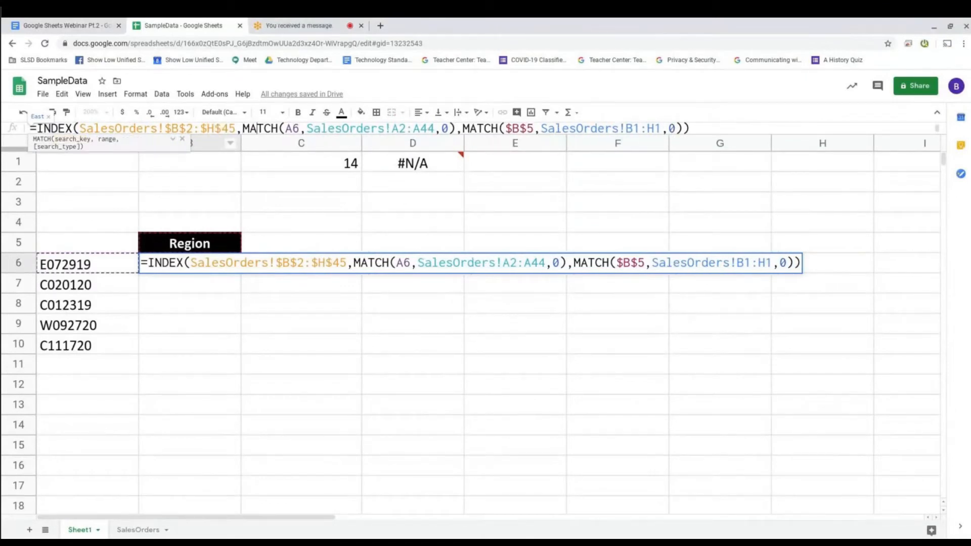
{"action": "key", "text": "Right"}
{"action": "key", "text": "Right"}
{"action": "key", "text": "Right"}
{"action": "key", "text": "Right"}
{"action": "key", "text": "Right"}
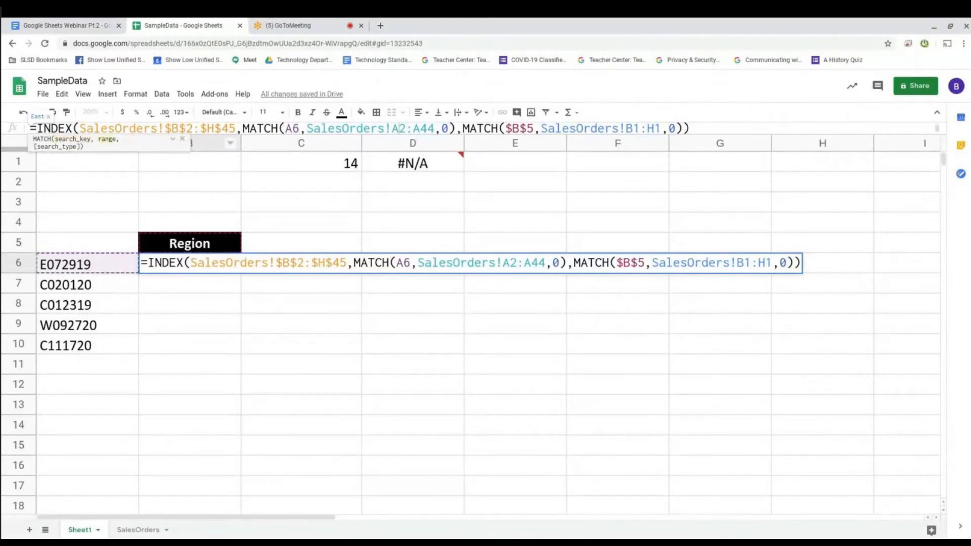
{"action": "key", "text": "Left"}
{"action": "type", "text": "$"}
{"action": "key", "text": "Right"}
{"action": "type", "text": "$"}
{"action": "key", "text": "Right"}
{"action": "key", "text": "Right"}
{"action": "type", "text": "$"}
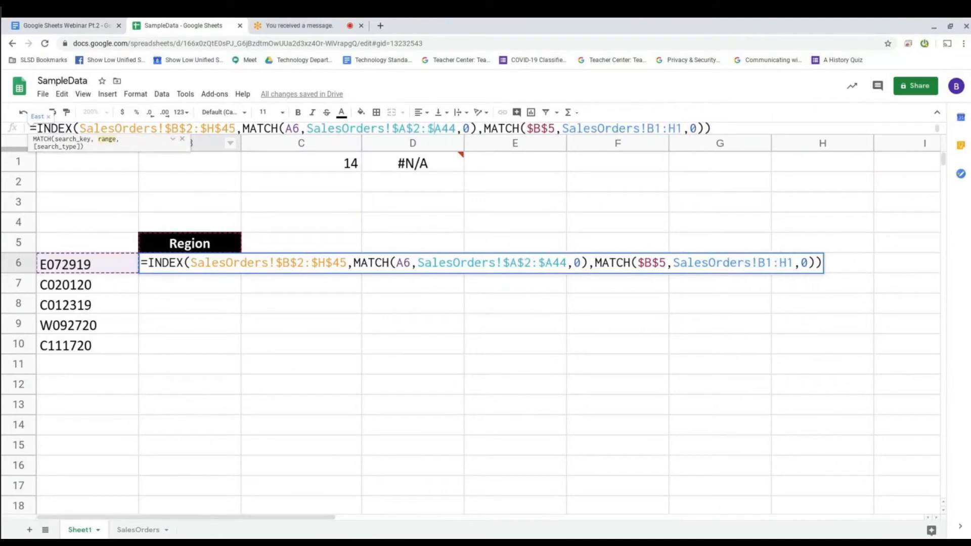
{"action": "key", "text": "Right"}
{"action": "type", "text": "$"}
Lock the header range in B6's second MATCH as SalesOrders!$B$1:$H$1 and commit the formula
{"action": "key", "text": "Right"}
{"action": "key", "text": "Right"}
{"action": "key", "text": "Right"}
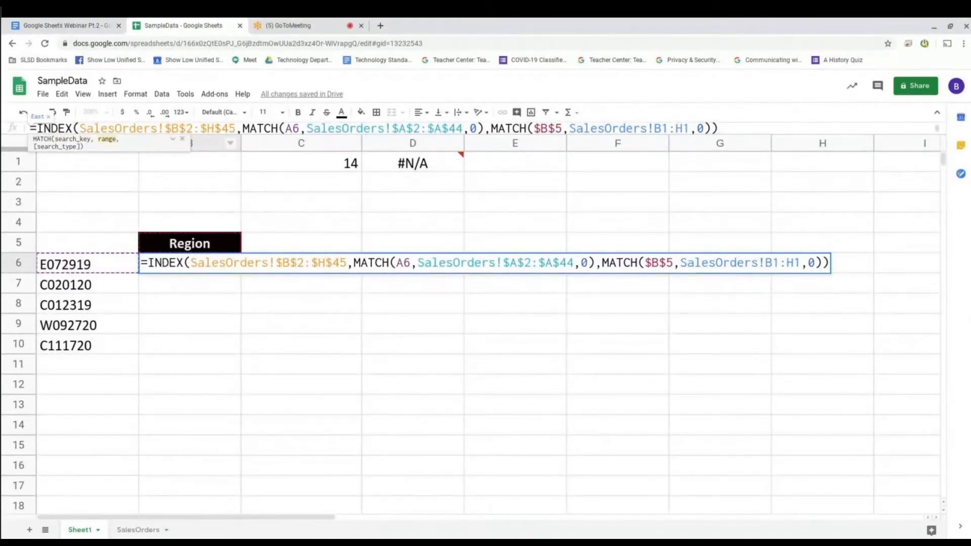
{"action": "type", "text": "$"}
{"action": "key", "text": "Right"}
{"action": "type", "text": "$"}
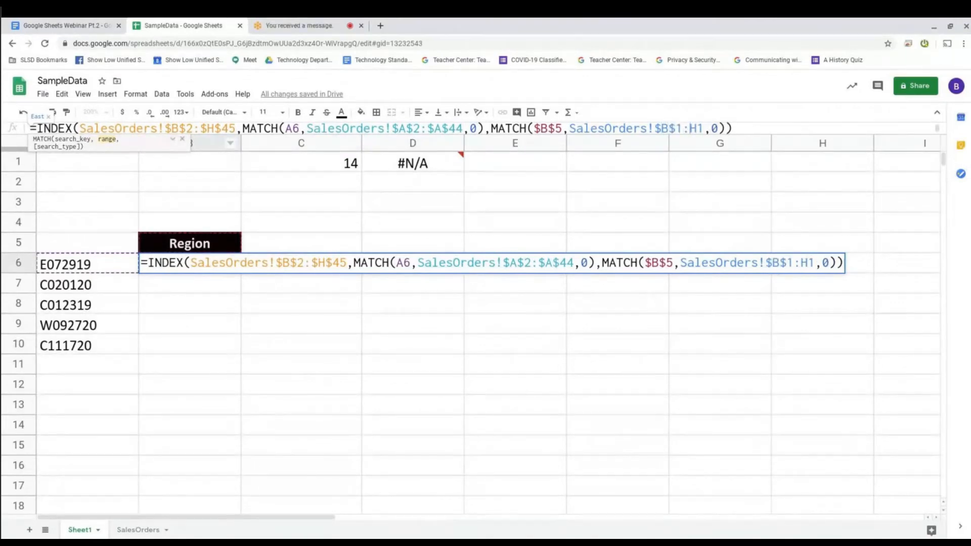
{"action": "key", "text": "Right"}
{"action": "key", "text": "Right"}
{"action": "type", "text": "$B$"}
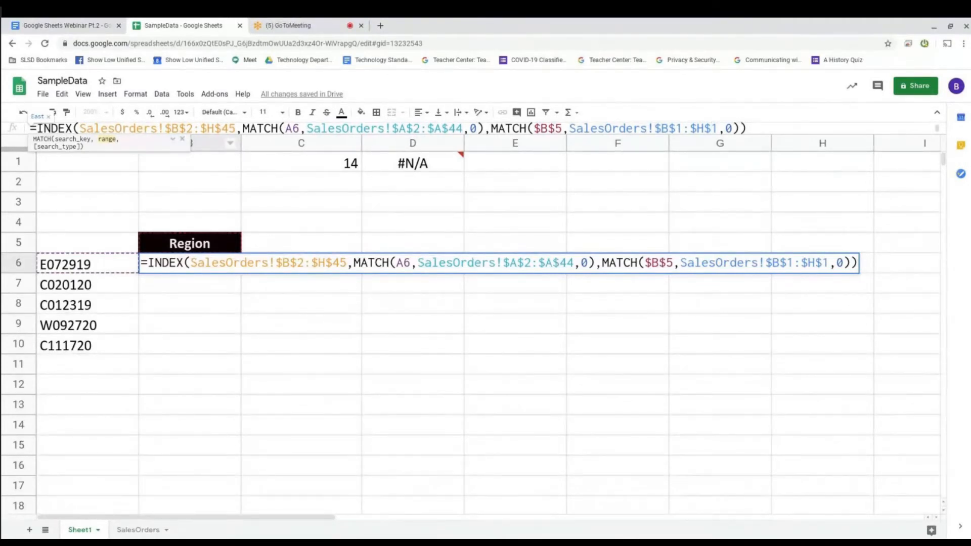
{"action": "key", "text": "Return"}
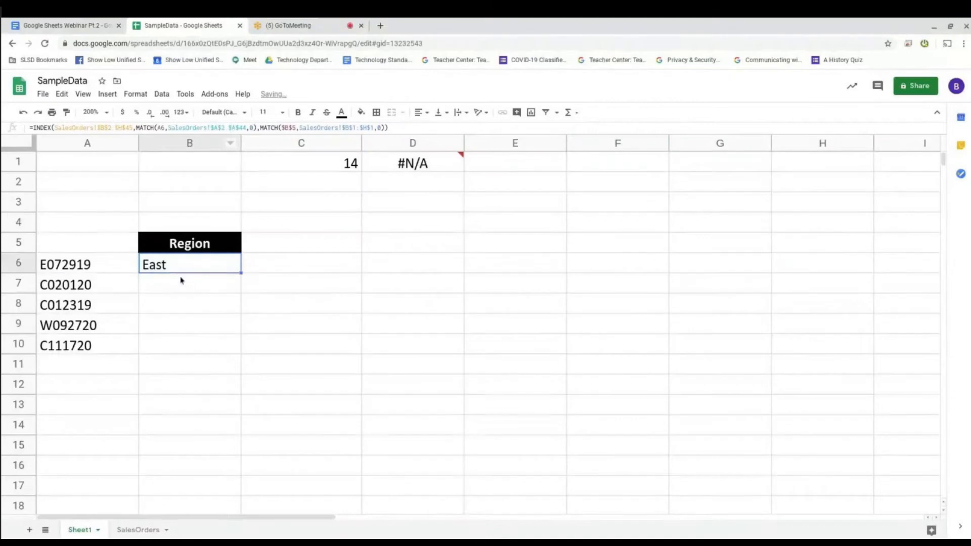
Copy the lookup formula from B6 into cells B7 through B10
{"action": "key", "text": "ctrl+c"}
{"action": "key", "text": "Down"}
{"action": "key", "text": "ctrl+v"}
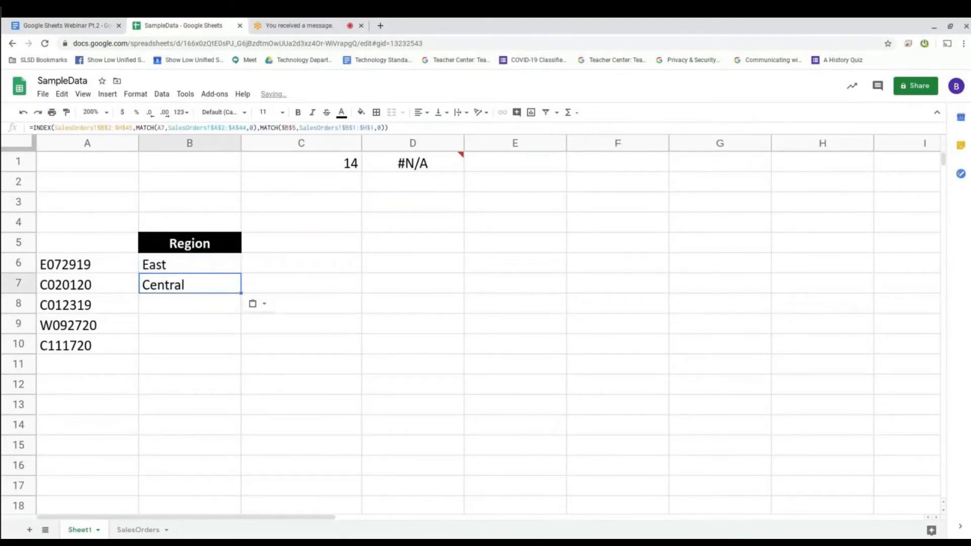
{"action": "key", "text": "Down"}
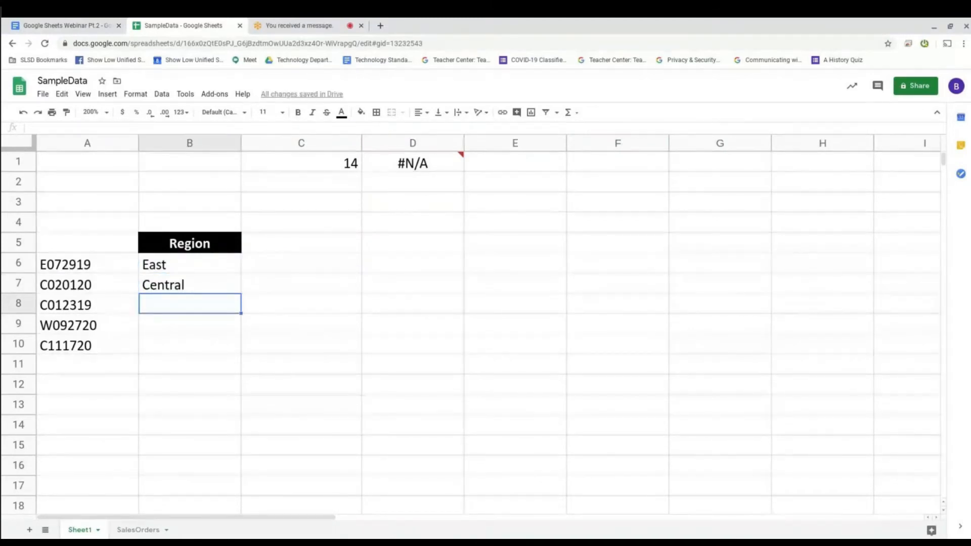
{"action": "key", "text": "ctrl+v"}
{"action": "key", "text": "Down"}
{"action": "key", "text": "ctrl+v"}
{"action": "key", "text": "Down"}
{"action": "key", "text": "ctrl+v"}
{"action": "key", "text": "Down"}
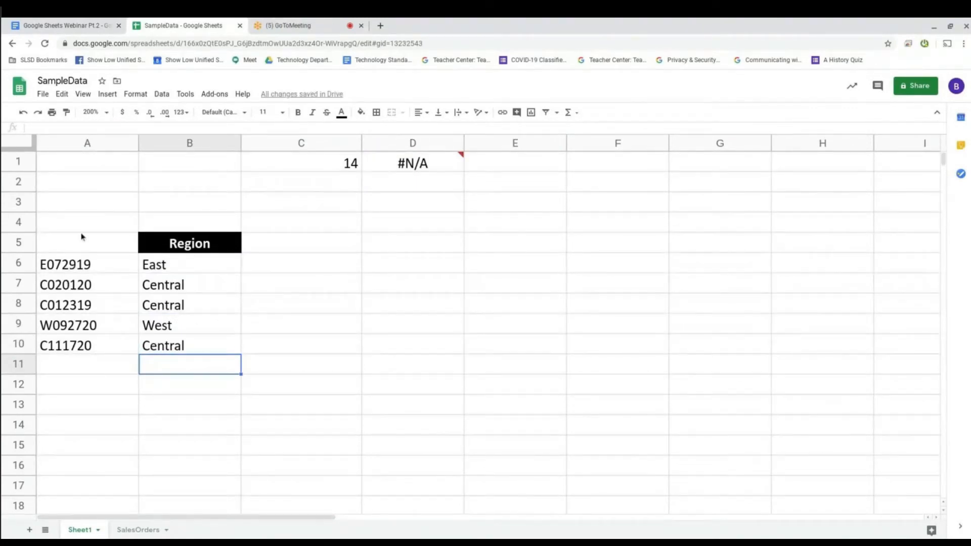
Replace the header in Sheet1's B5 with the Rep header copied from the SalesOrders sheet
{"action": "left_click", "coordinate": [137, 529]}
{"action": "left_click", "coordinate": [307, 162]}
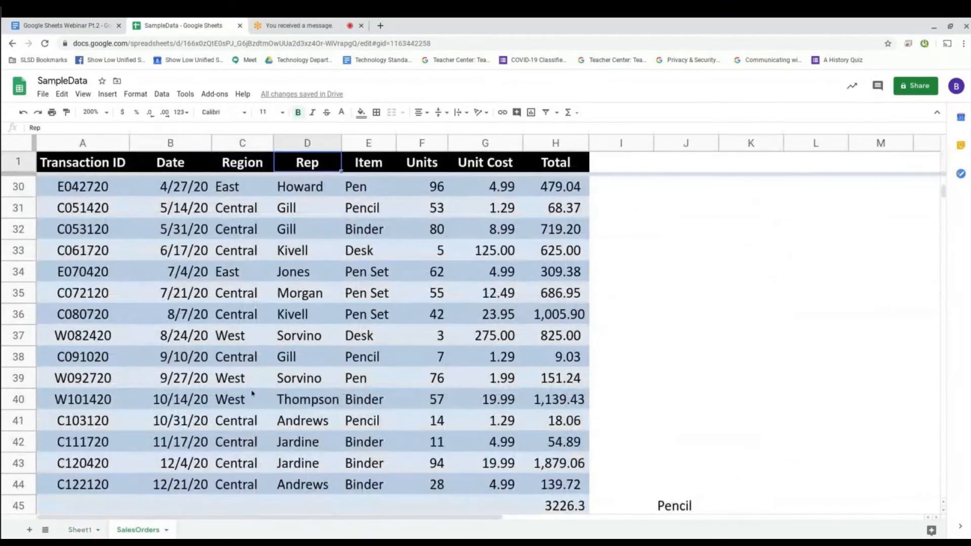
{"action": "key", "text": "ctrl+c"}
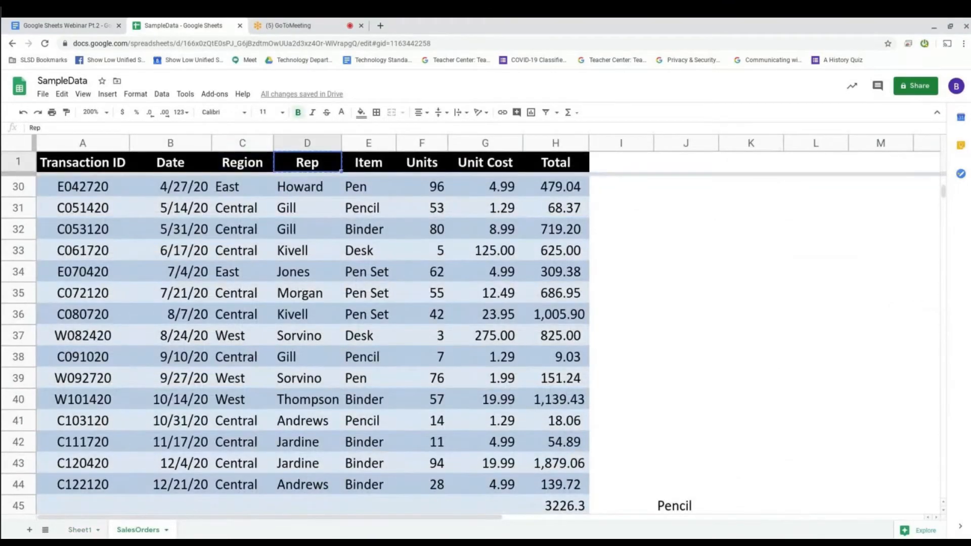
{"action": "left_click", "coordinate": [96, 531]}
{"action": "left_click", "coordinate": [202, 248]}
{"action": "key", "text": "ctrl+v"}
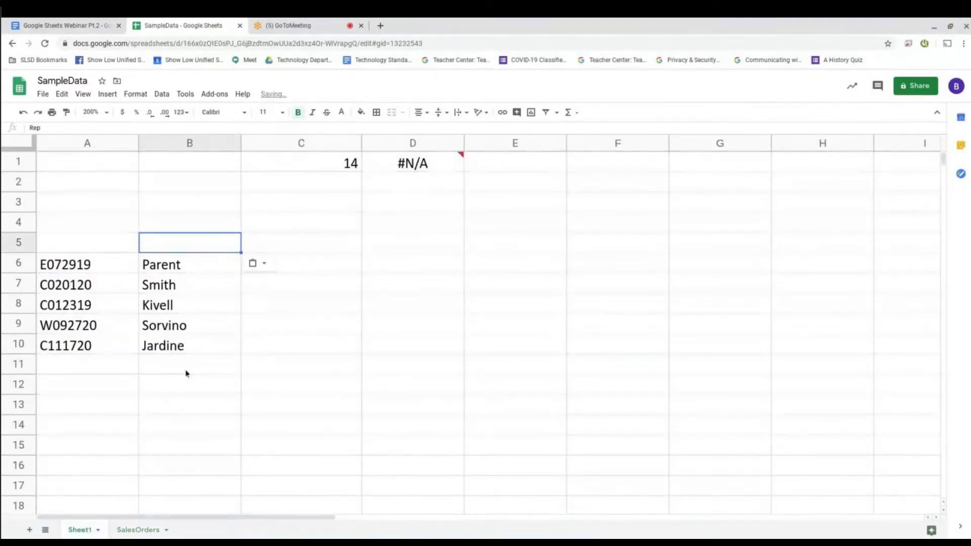
Replace the header in Sheet1's B5 with the Item header copied from the SalesOrders sheet
{"action": "left_click", "coordinate": [126, 531]}
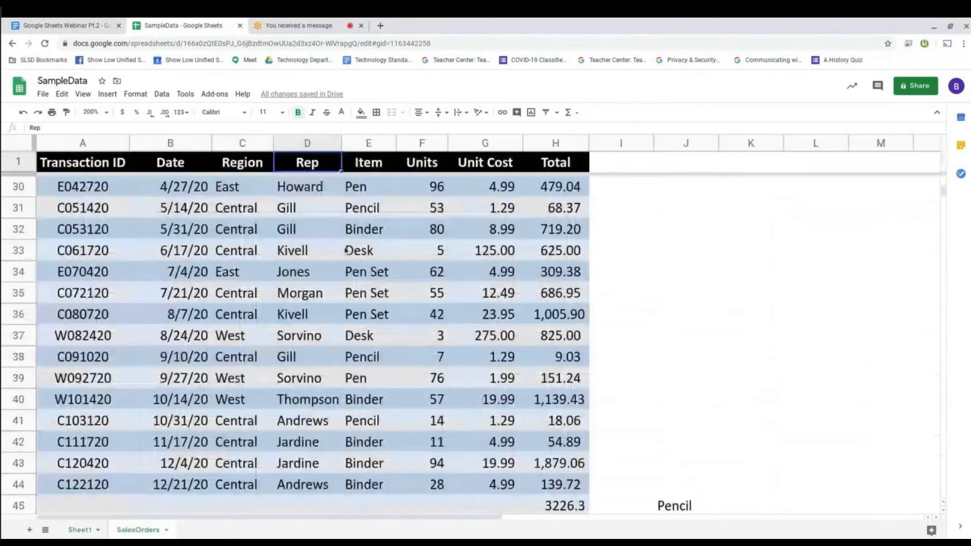
{"action": "left_click", "coordinate": [382, 163]}
{"action": "key", "text": "ctrl+c"}
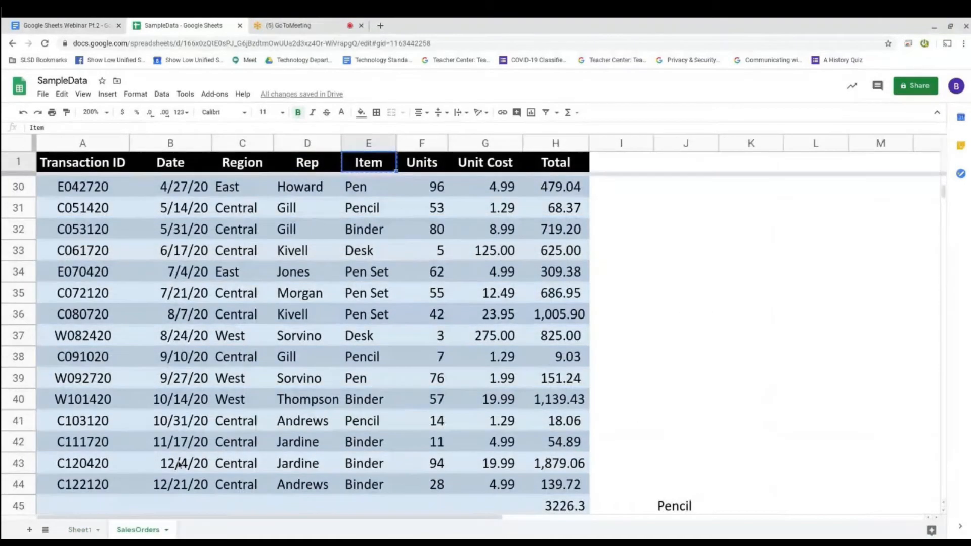
{"action": "left_click", "coordinate": [80, 530]}
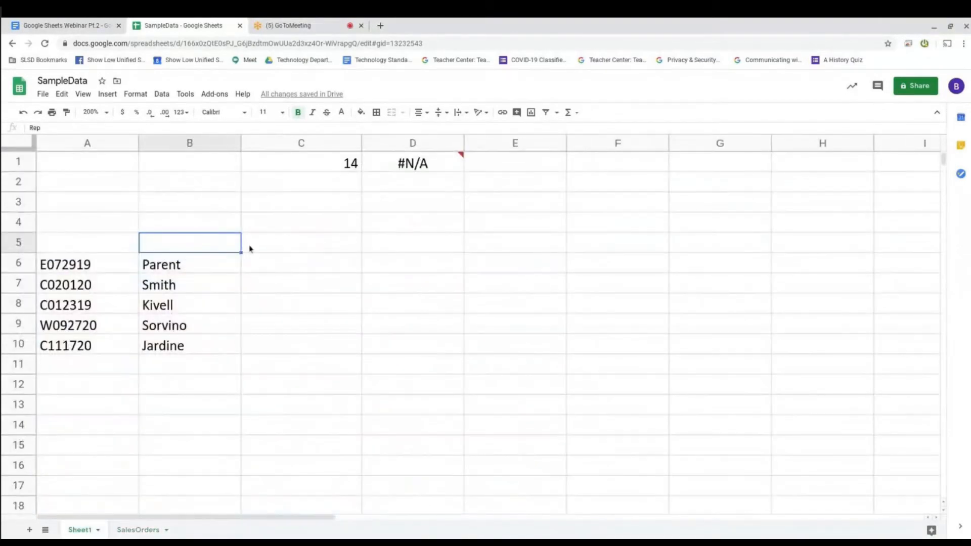
{"action": "key", "text": "ctrl+v"}
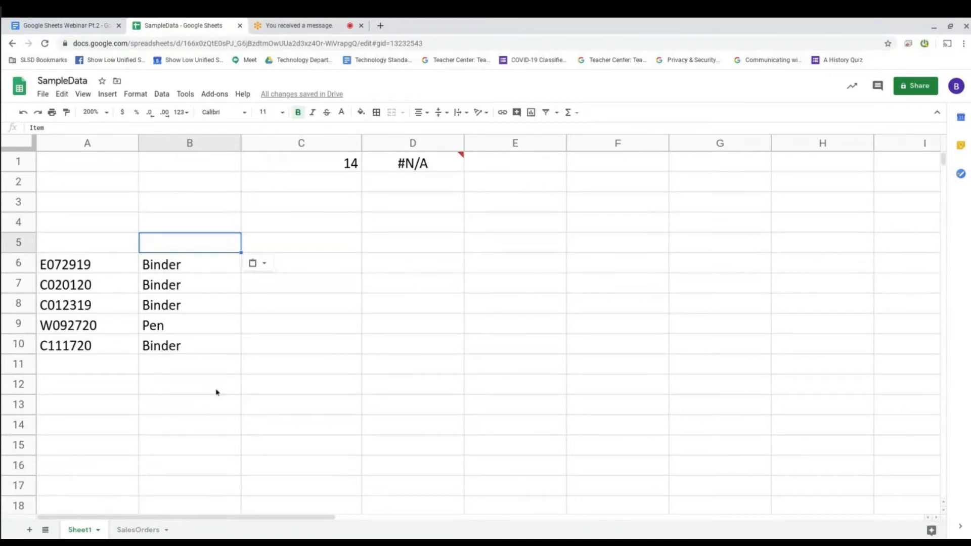
{"action": "left_click", "coordinate": [130, 531]}
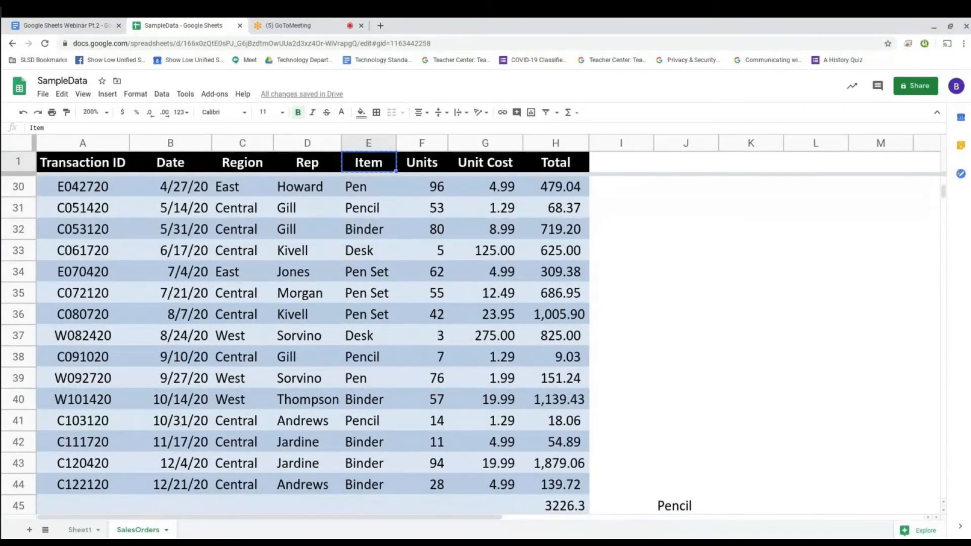
{"action": "left_click", "coordinate": [81, 529]}
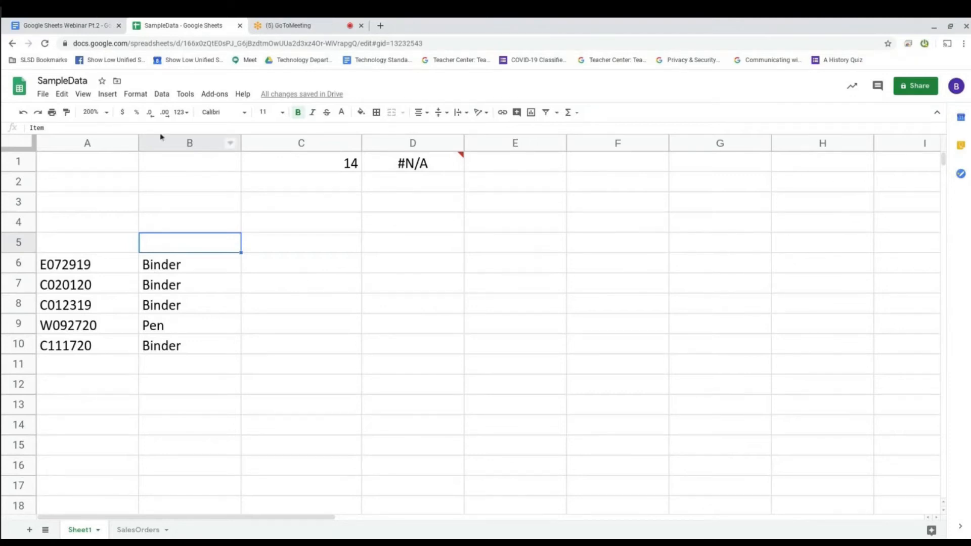
{"action": "left_click", "coordinate": [65, 28]}
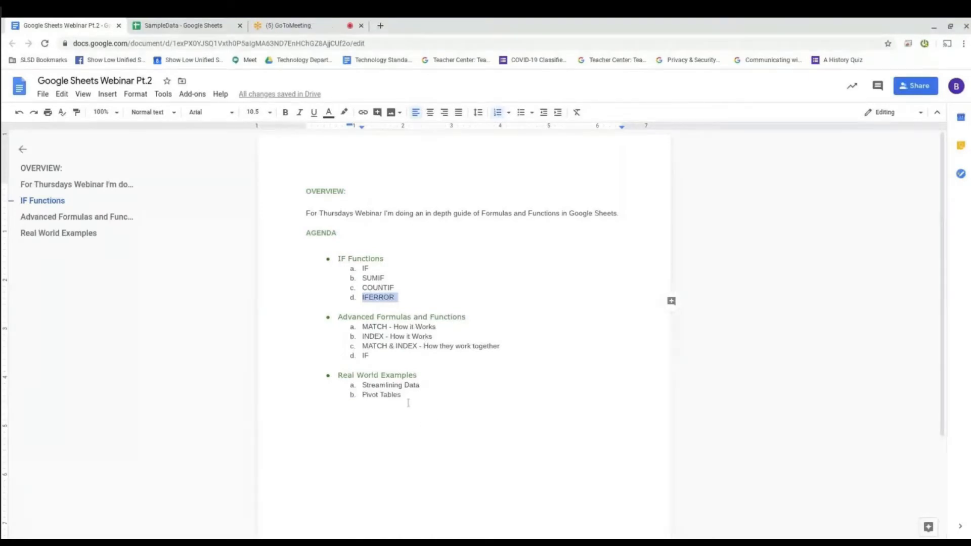
{"action": "left_click", "coordinate": [172, 25]}
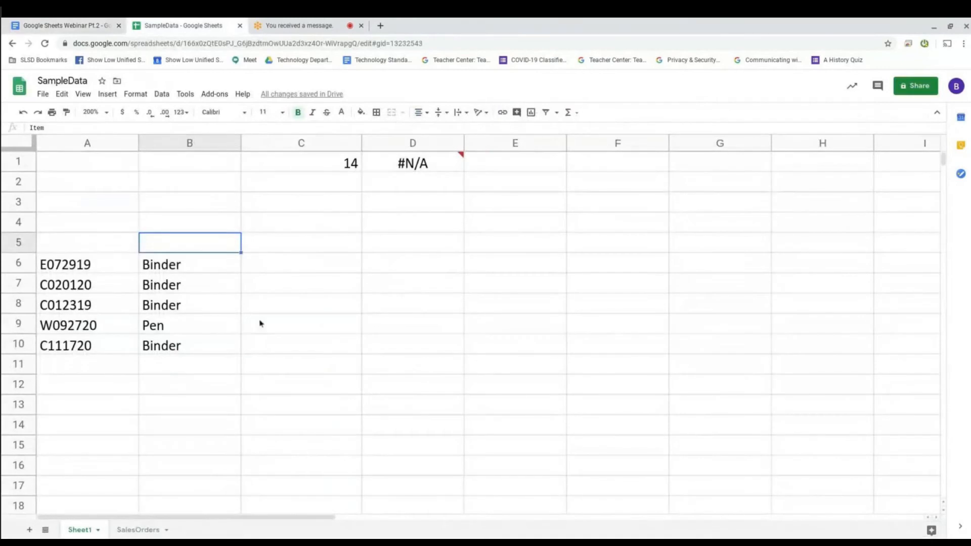
Clear the contents of cells D1 and C1 on Sheet1
{"action": "left_click", "coordinate": [278, 250]}
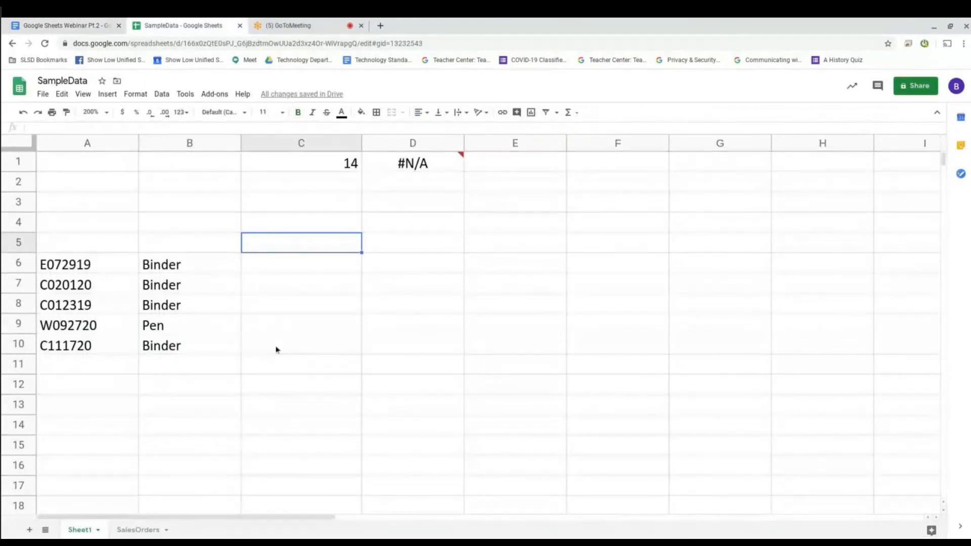
{"action": "key", "text": "Up"}
{"action": "key", "text": "Up"}
{"action": "key", "text": "Up"}
{"action": "key", "text": "Up"}
{"action": "key", "text": "Right"}
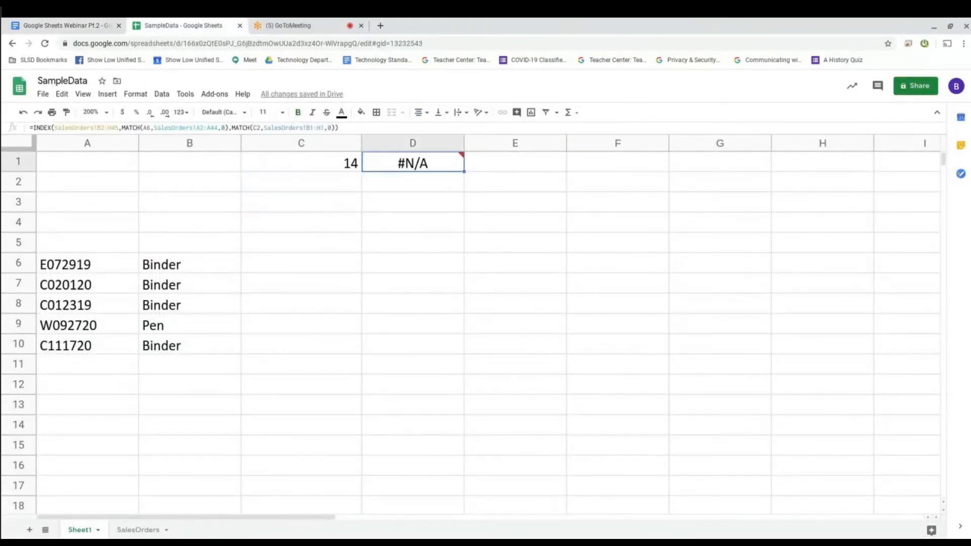
{"action": "key", "text": "Delete"}
{"action": "key", "text": "Left"}
{"action": "key", "text": "Delete"}
{"action": "key", "text": "Down"}
{"action": "key", "text": "Down"}
{"action": "key", "text": "Down"}
{"action": "key", "text": "Down"}
{"action": "key", "text": "Down"}
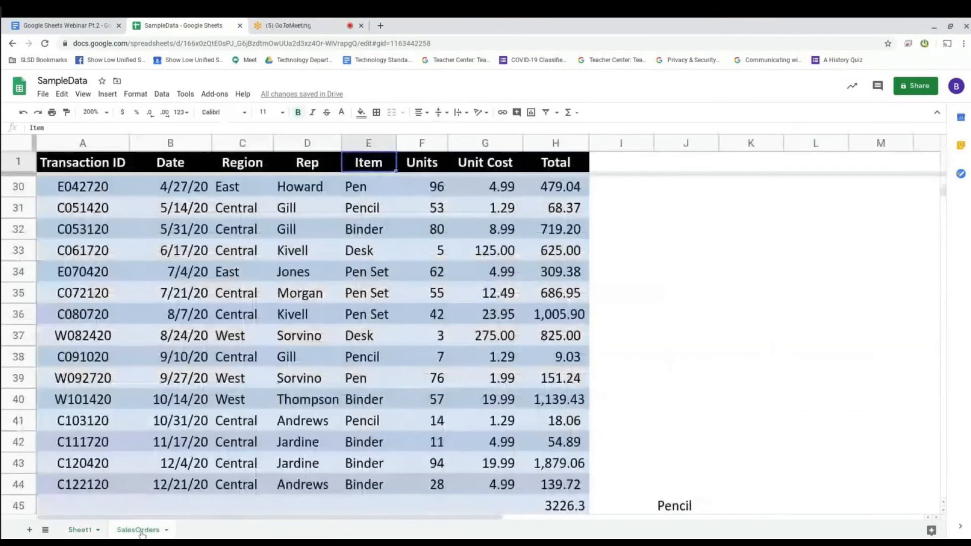
Look over the records and column headers at the start of the SalesOrders sheet
{"action": "left_click", "coordinate": [140, 531]}
{"action": "scroll", "coordinate": [524, 412], "scroll_direction": "up", "scroll_amount": 12}
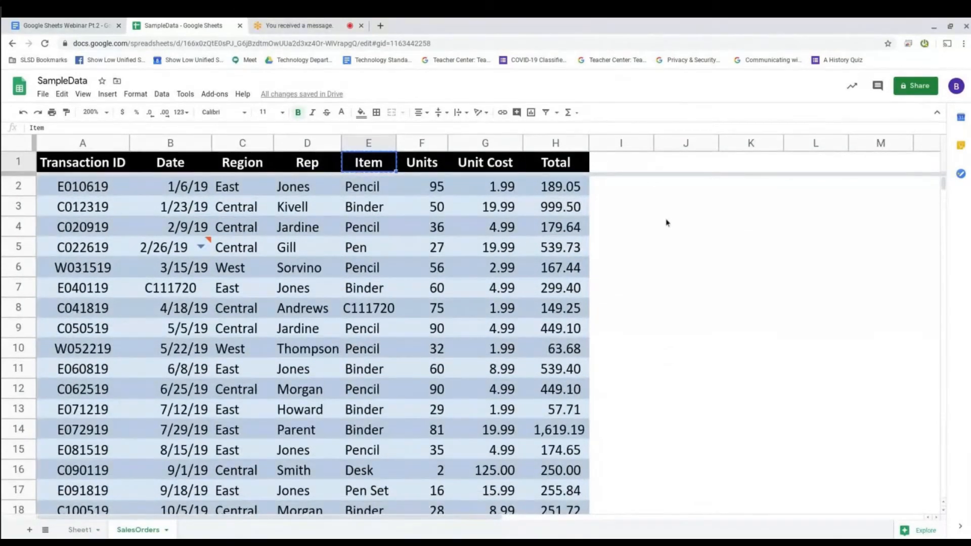
{"action": "left_click", "coordinate": [160, 234]}
{"action": "left_click", "coordinate": [171, 249]}
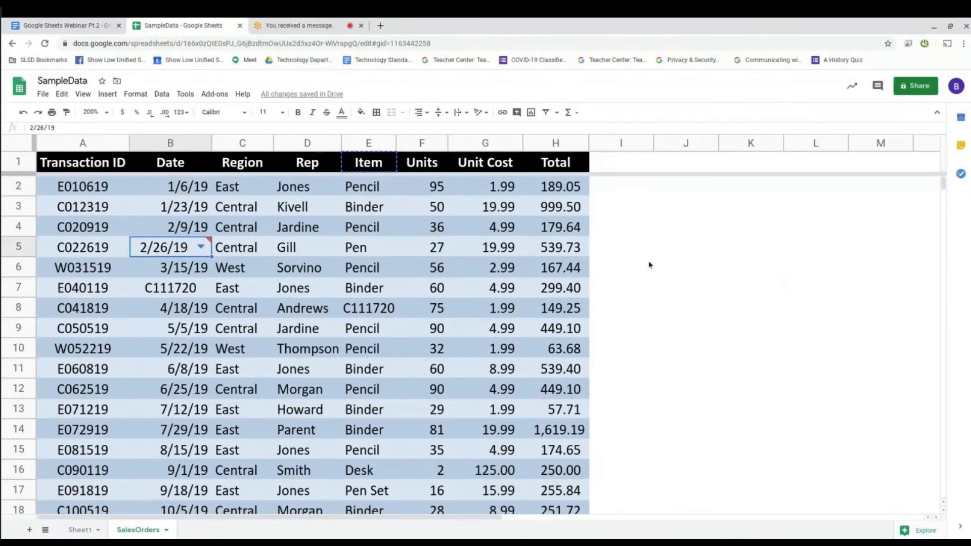
{"action": "left_click", "coordinate": [662, 212]}
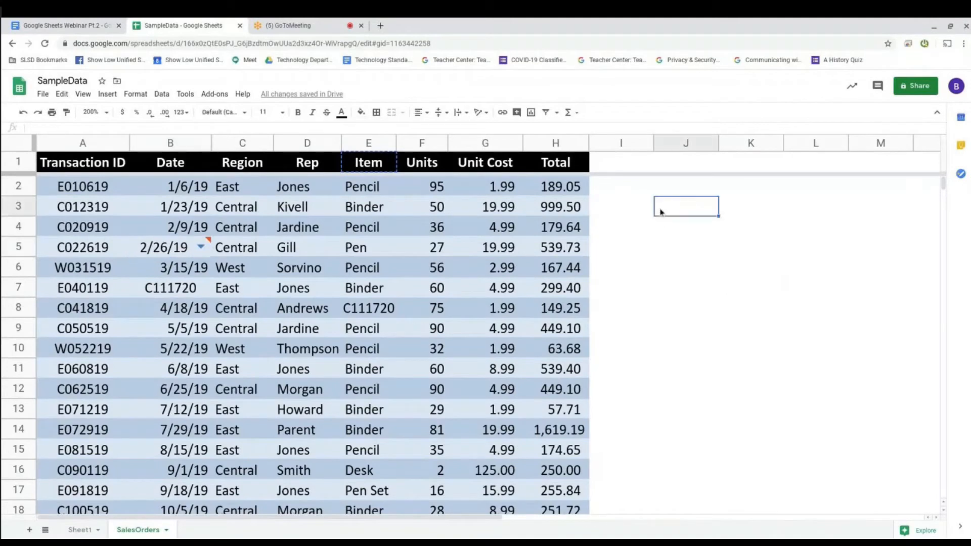
{"action": "key", "text": "Left"}
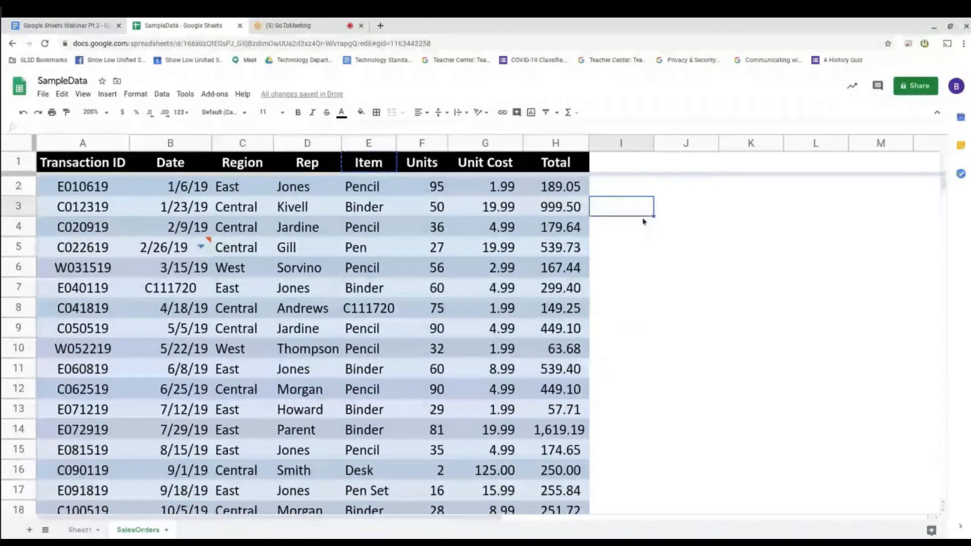
{"action": "key", "text": "Up"}
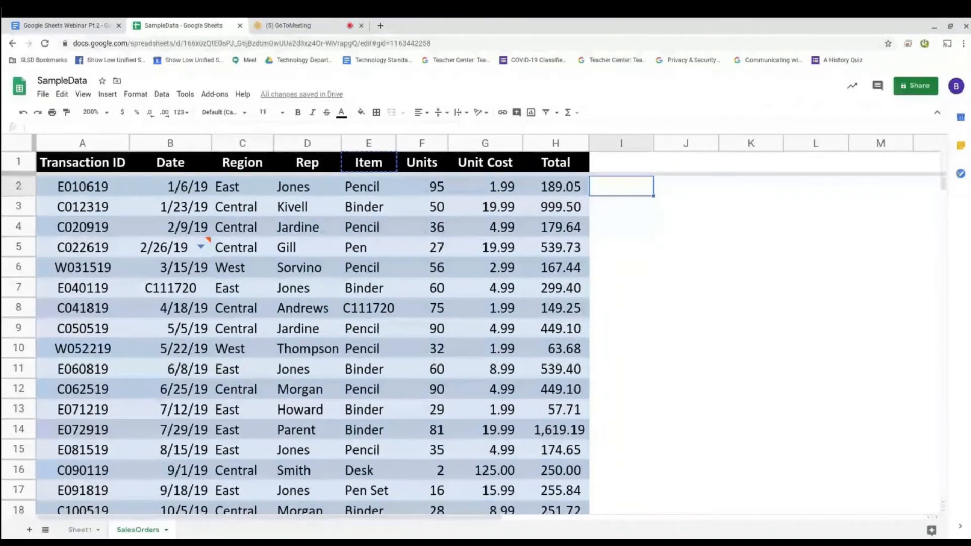
{"action": "left_click", "coordinate": [234, 195]}
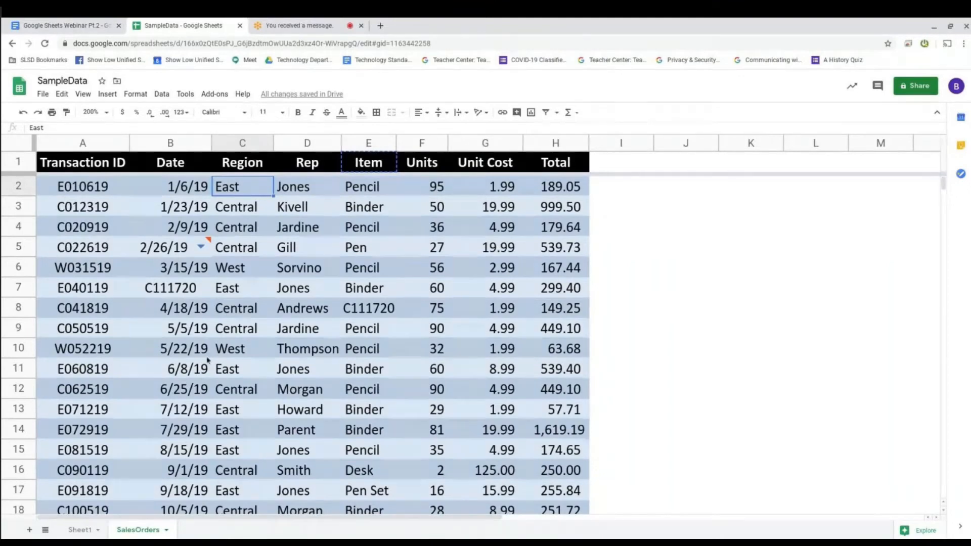
Replace the header in Sheet1's B5 with the Total header copied from the SalesOrders sheet
{"action": "left_click", "coordinate": [78, 531]}
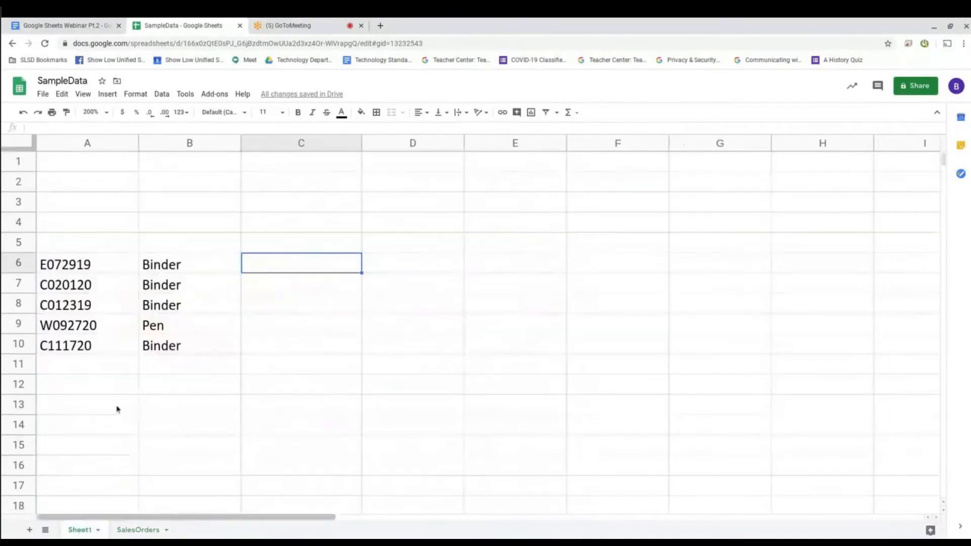
{"action": "left_click", "coordinate": [202, 245]}
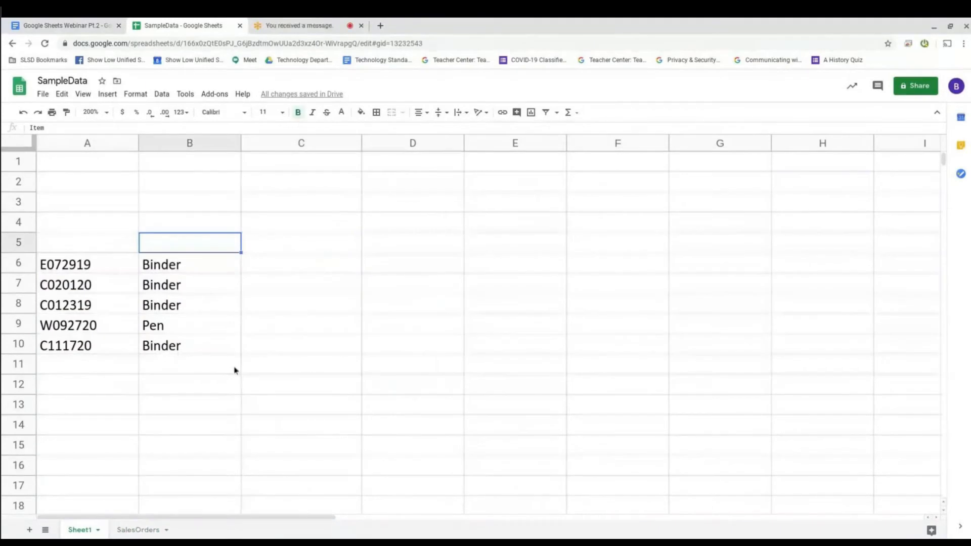
{"action": "left_click", "coordinate": [127, 531]}
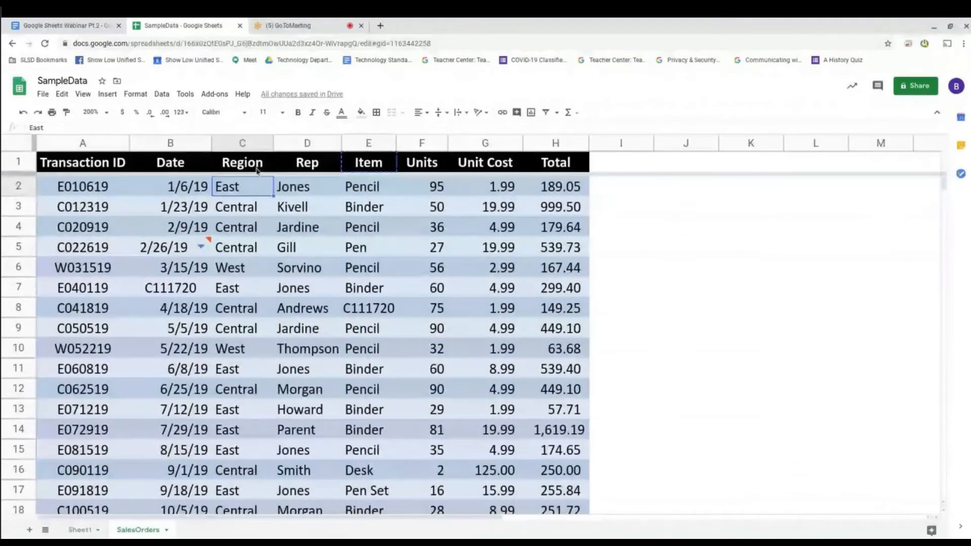
{"action": "left_click", "coordinate": [564, 169]}
{"action": "key", "text": "ctrl+c"}
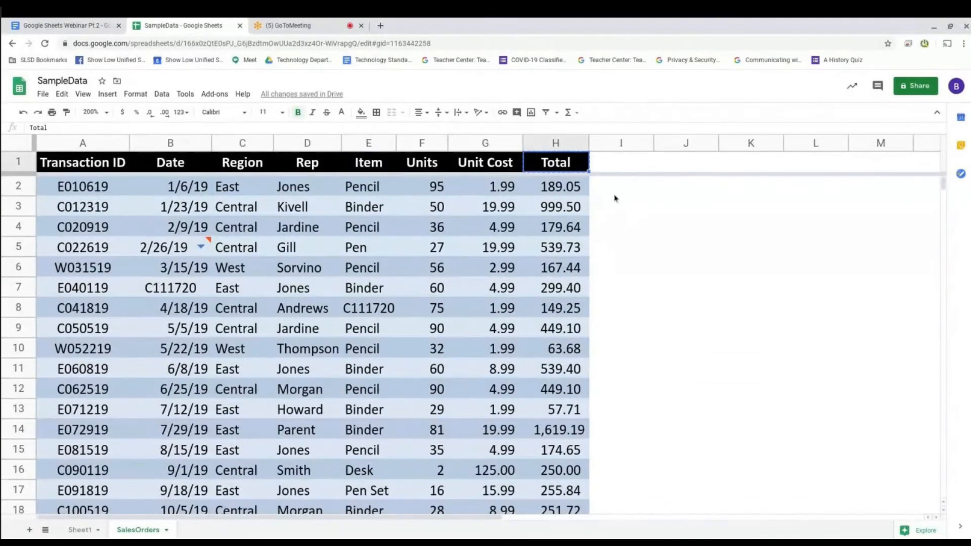
{"action": "left_click", "coordinate": [92, 532]}
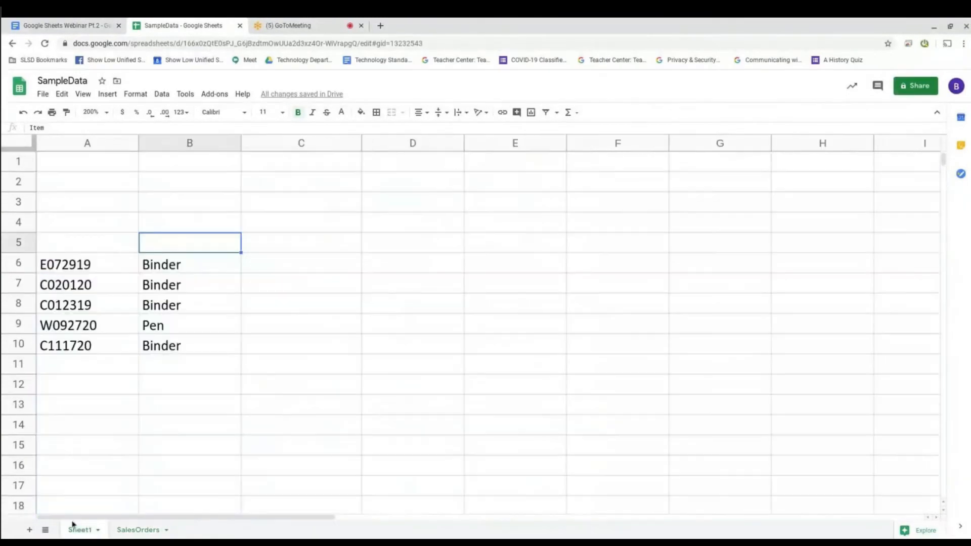
{"action": "key", "text": "ctrl+v"}
Start an IF formula in C6 with the condition B6>D6, ready for its value_if_true argument
{"action": "left_click", "coordinate": [329, 271]}
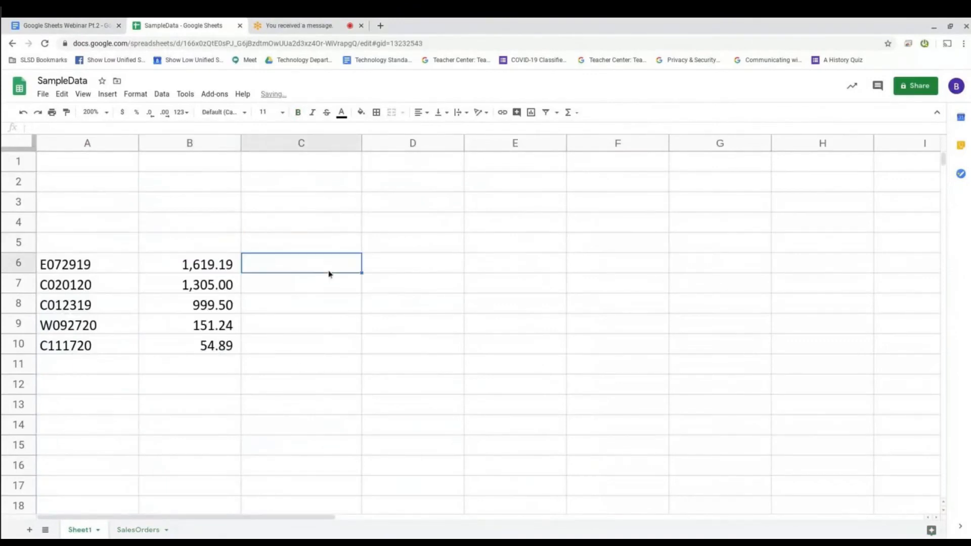
{"action": "type", "text": "="}
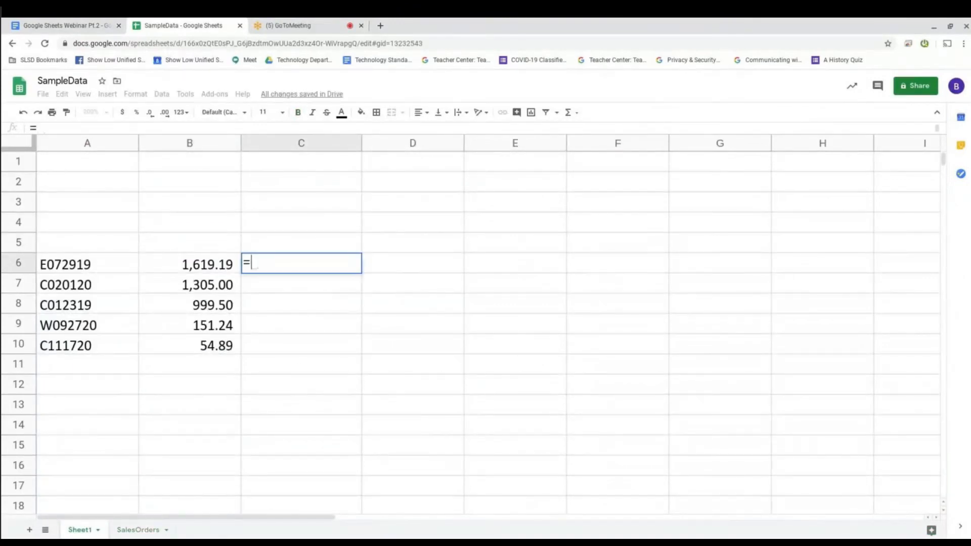
{"action": "type", "text": "IF"}
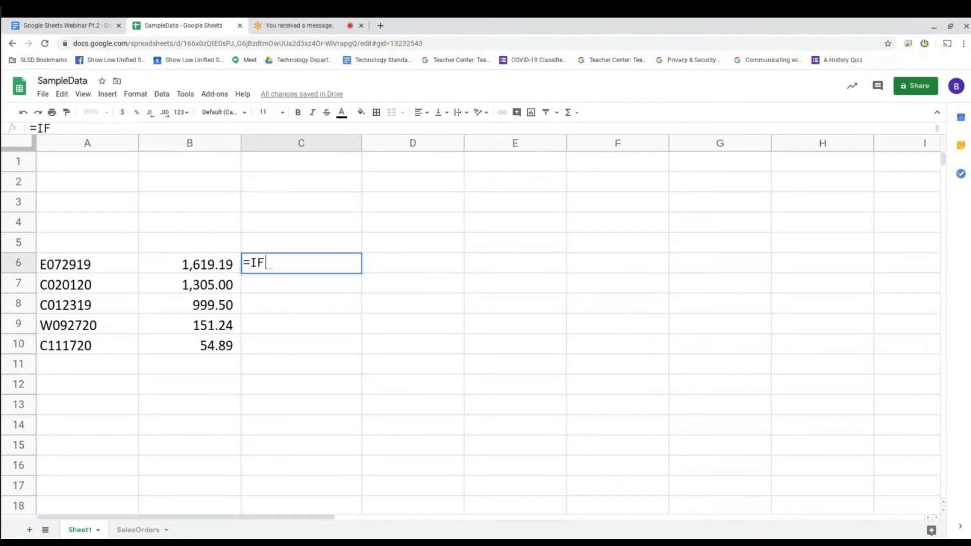
{"action": "type", "text": "("}
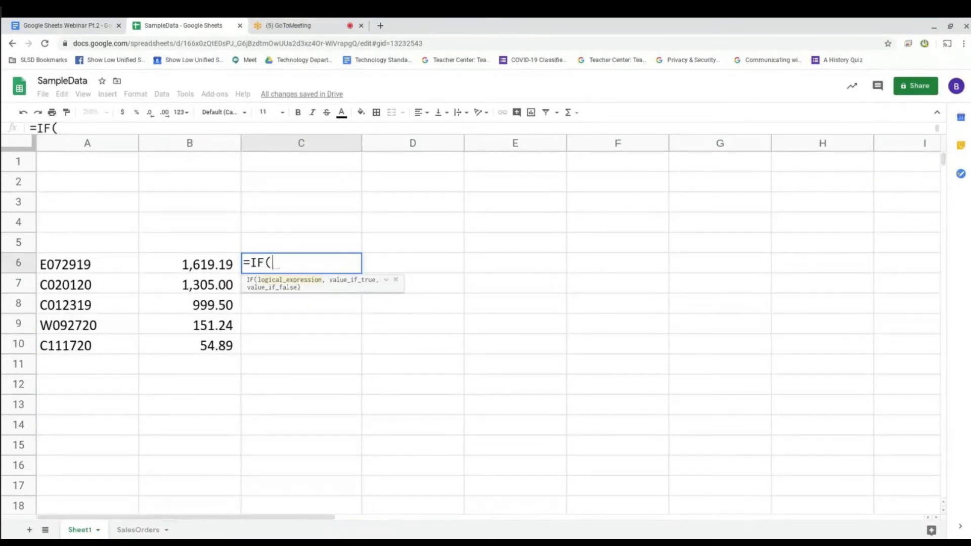
{"action": "left_click", "coordinate": [190, 264]}
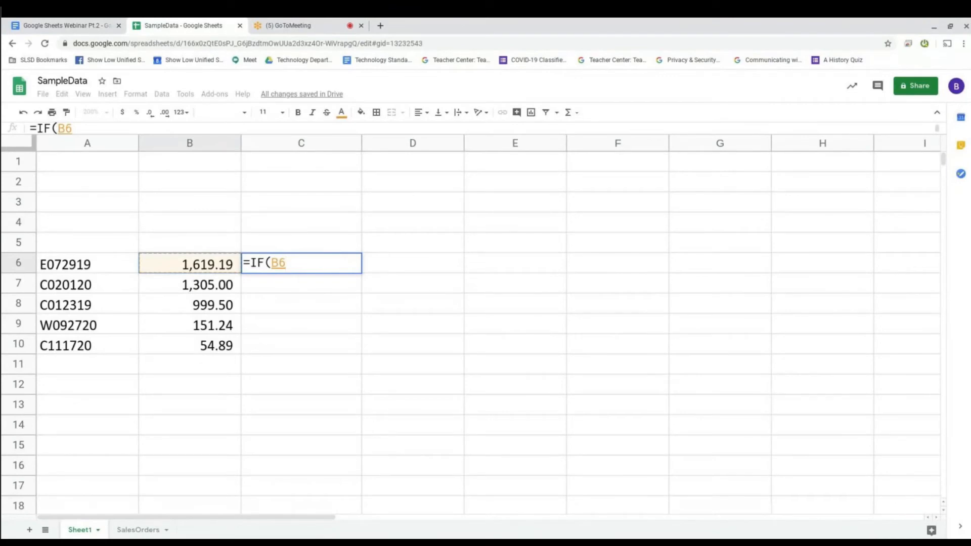
{"action": "type", "text": ">"}
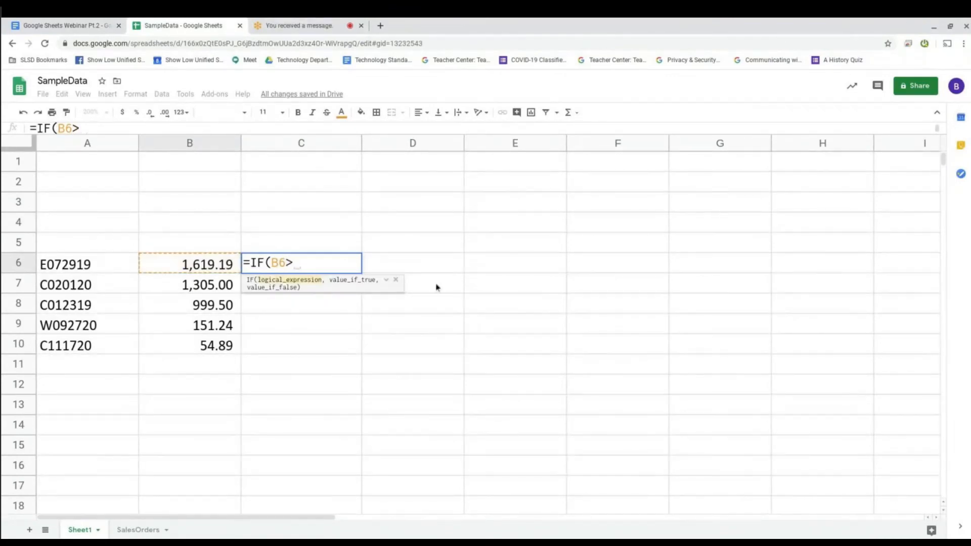
{"action": "left_click", "coordinate": [434, 261]}
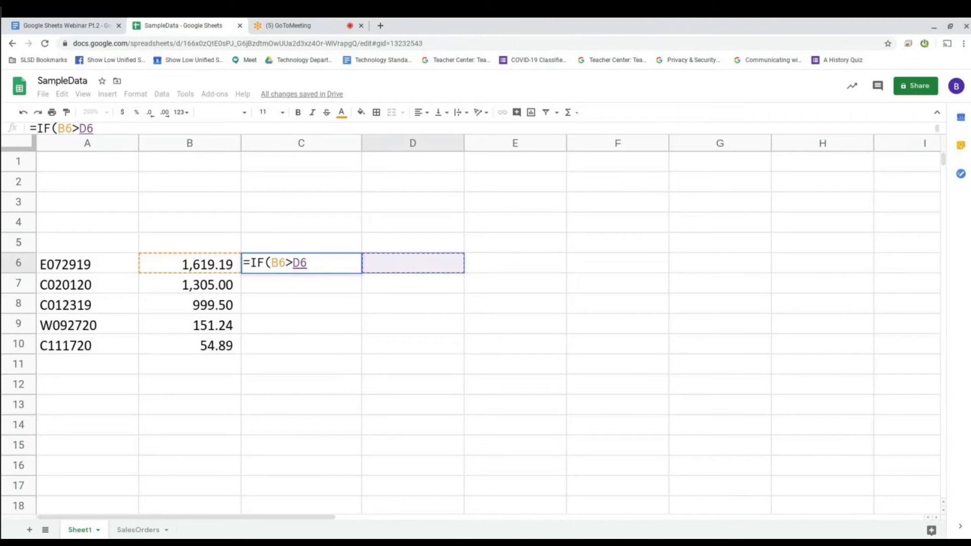
{"action": "type", "text": ","}
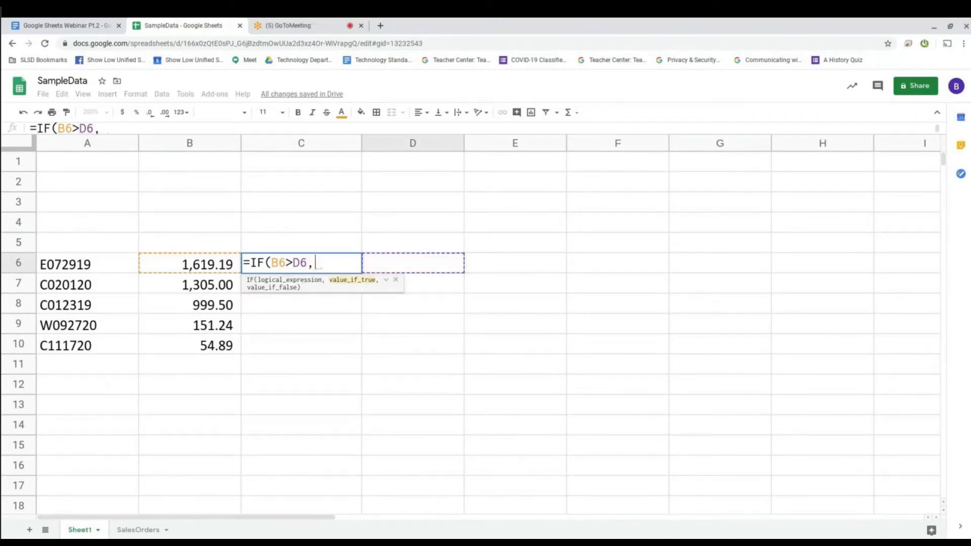
{"action": "type", "text": "MAT"}
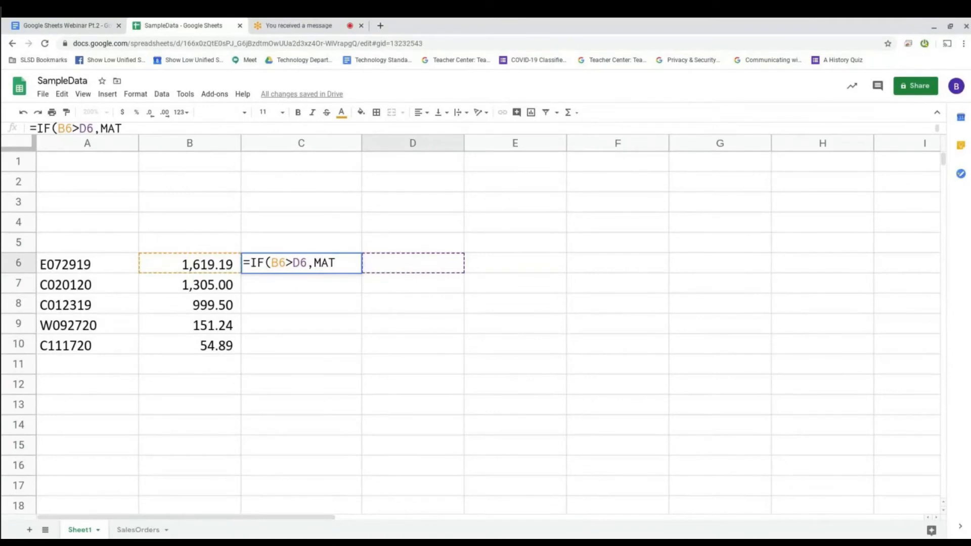
{"action": "key", "text": "BackSpace"}
{"action": "key", "text": "BackSpace"}
{"action": "key", "text": "BackSpace"}
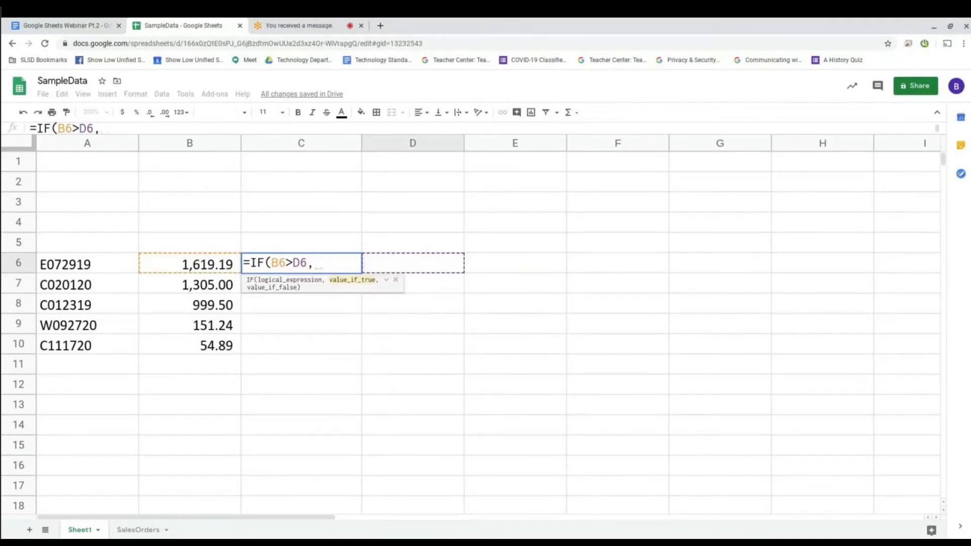
{"action": "type", "text": "IN"}
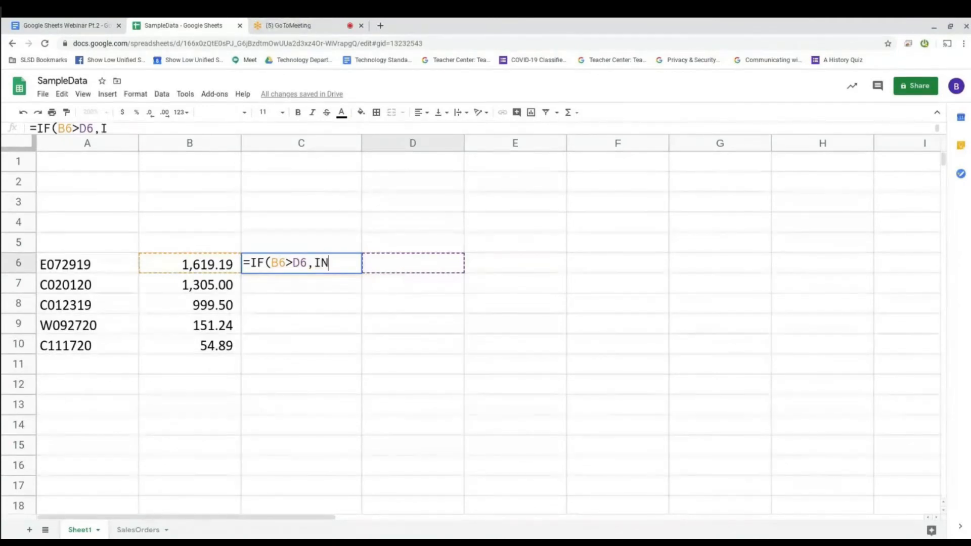
{"action": "key", "text": "BackSpace"}
{"action": "key", "text": "BackSpace"}
{"action": "key", "text": "Left"}
{"action": "key", "text": "Left"}
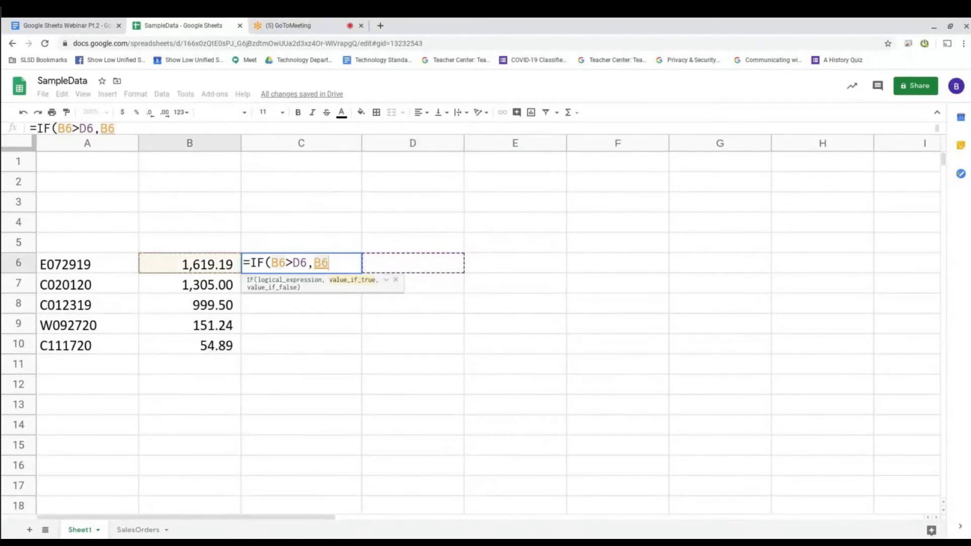
{"action": "key", "text": "Right"}
{"action": "key", "text": "Right"}
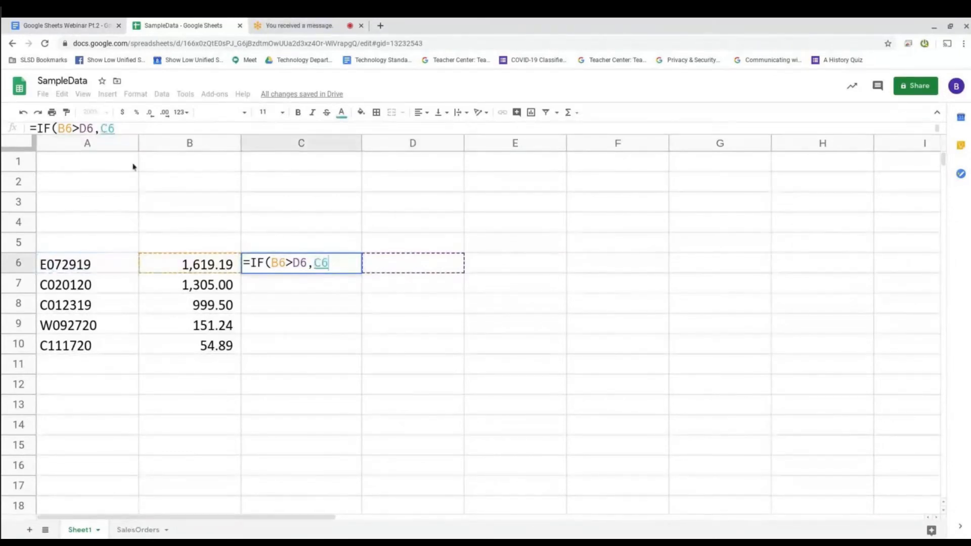
{"action": "left_click", "coordinate": [119, 133]}
{"action": "key", "text": "BackSpace"}
{"action": "key", "text": "Left"}
{"action": "key", "text": "BackSpace"}
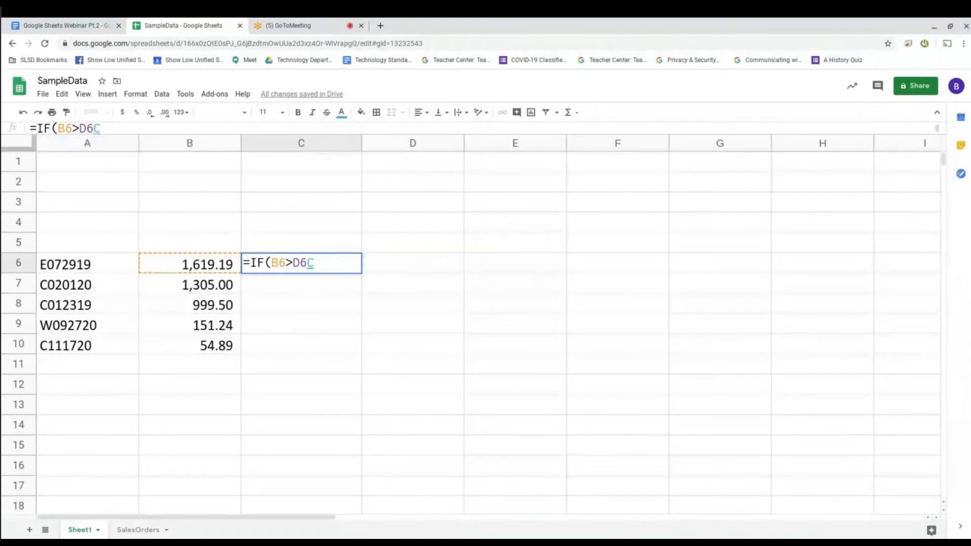
{"action": "type", "text": ","}
{"action": "key", "text": "Delete"}
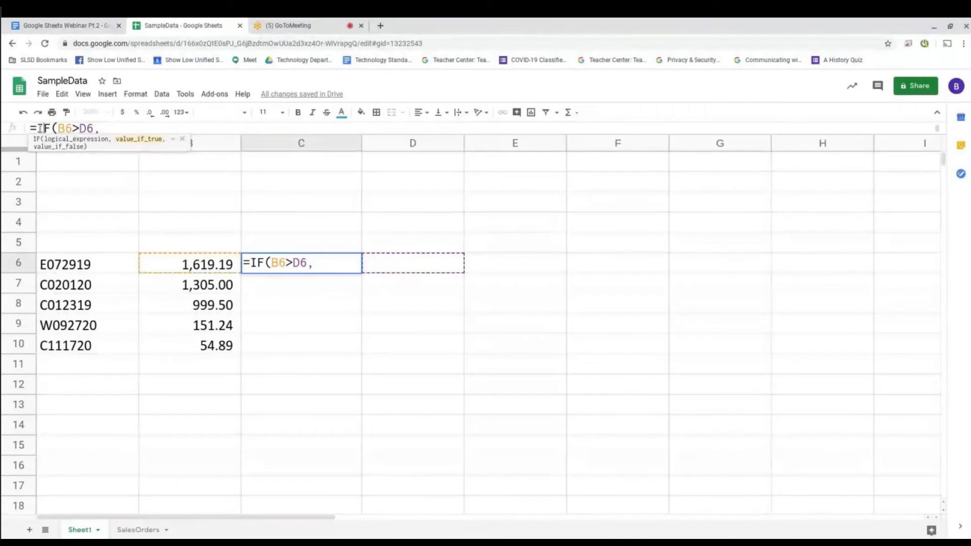
Remove the equals sign from C6's unfinished formula and commit it as the plain text IF(B6>D6, before selecting B6
{"action": "key", "text": "Home"}
{"action": "key", "text": "Delete"}
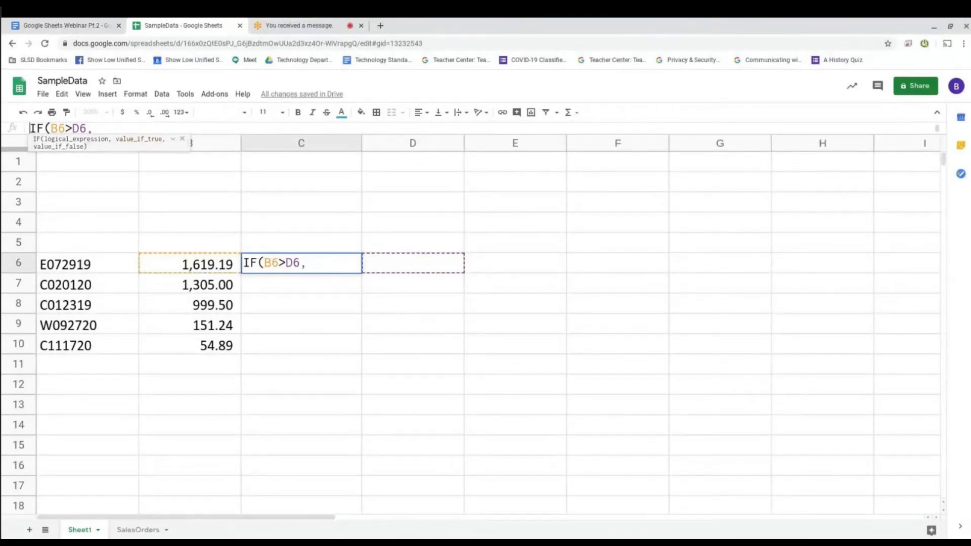
{"action": "key", "text": "Return"}
{"action": "left_click", "coordinate": [202, 265]}
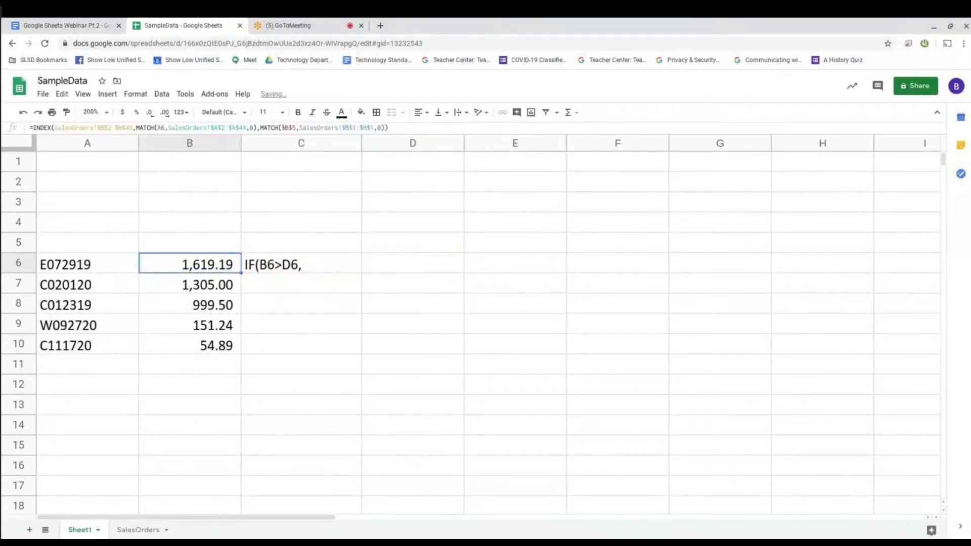
Copy the complete INDEX/MATCH expression from B6's formula without its equals sign, leaving the cell unchanged
{"action": "left_click", "coordinate": [34, 128]}
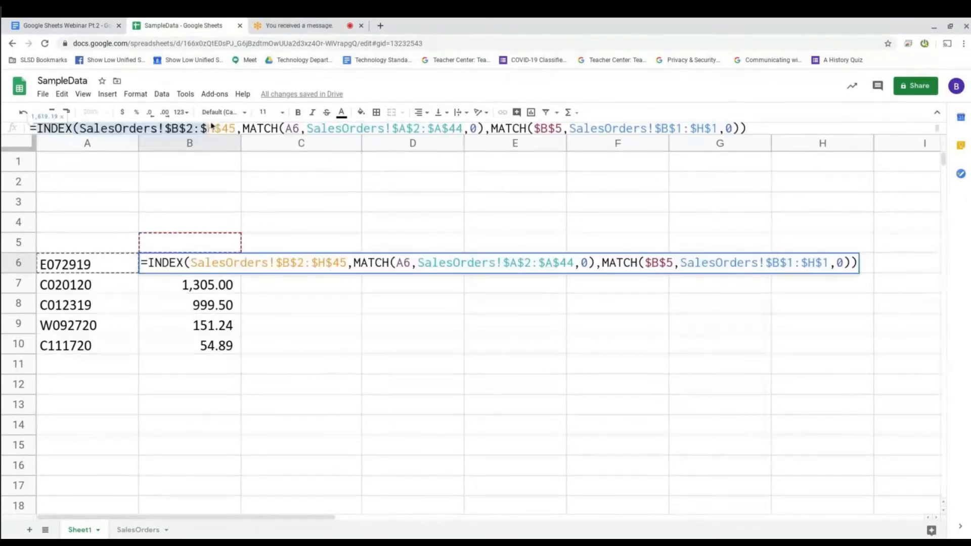
{"action": "left_click_drag", "start_coordinate": [734, 120], "coordinate": [765, 126]}
{"action": "key", "text": "ctrl+c"}
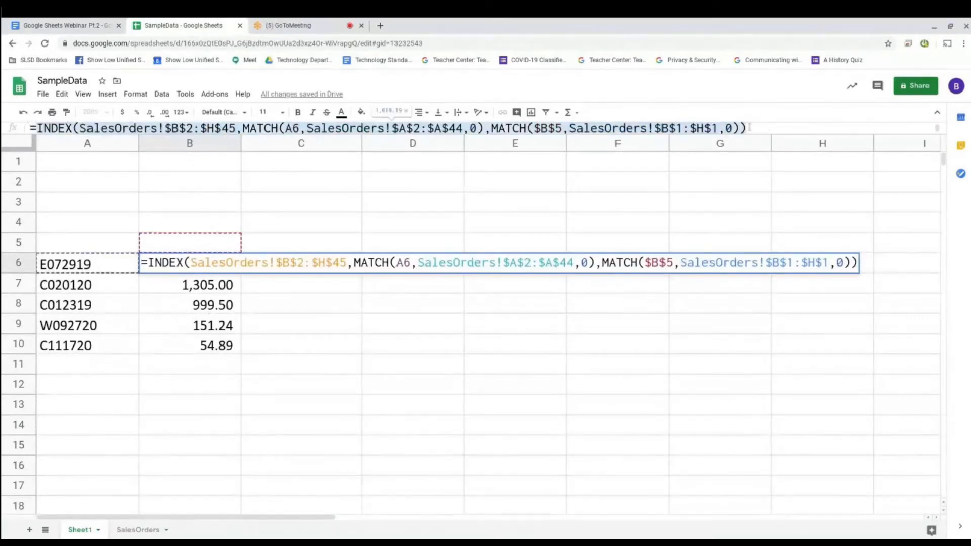
{"action": "key", "text": "Escape"}
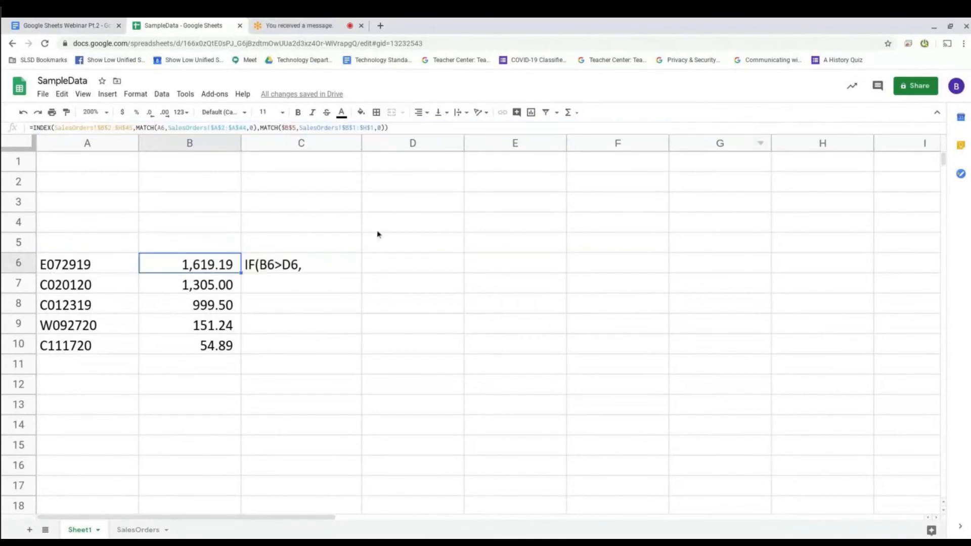
Enter 1000 in D6 as the threshold for the IF comparison
{"action": "key", "text": "Right"}
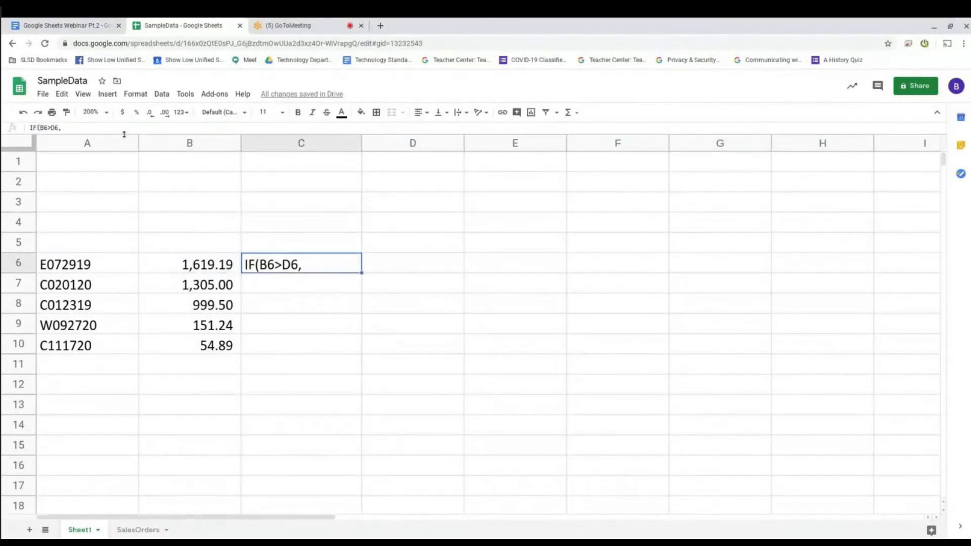
{"action": "left_click", "coordinate": [117, 128]}
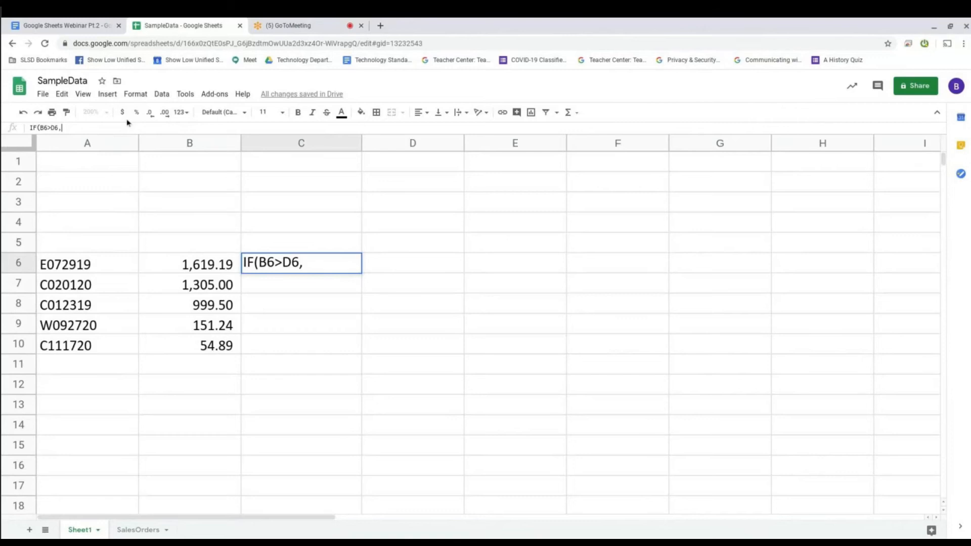
{"action": "left_click", "coordinate": [383, 268]}
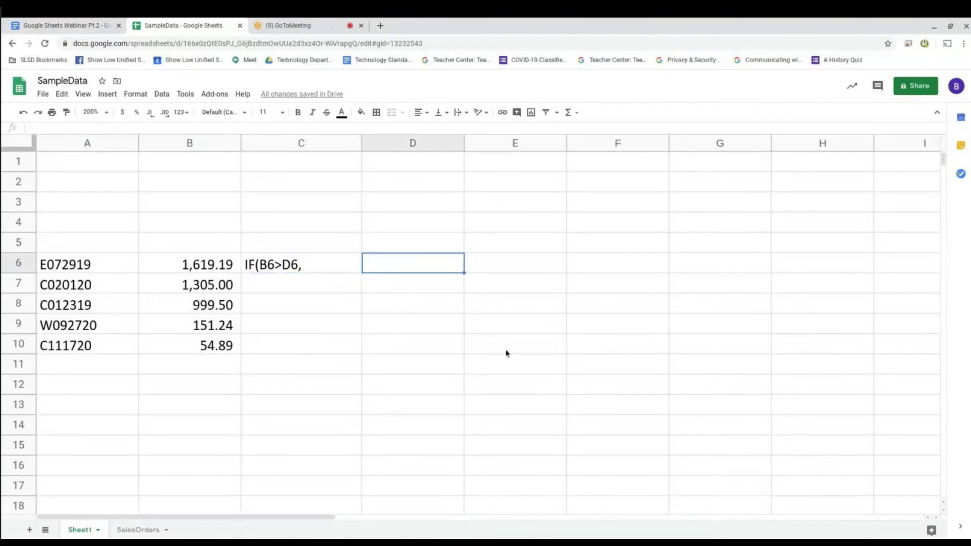
{"action": "type", "text": "1000"}
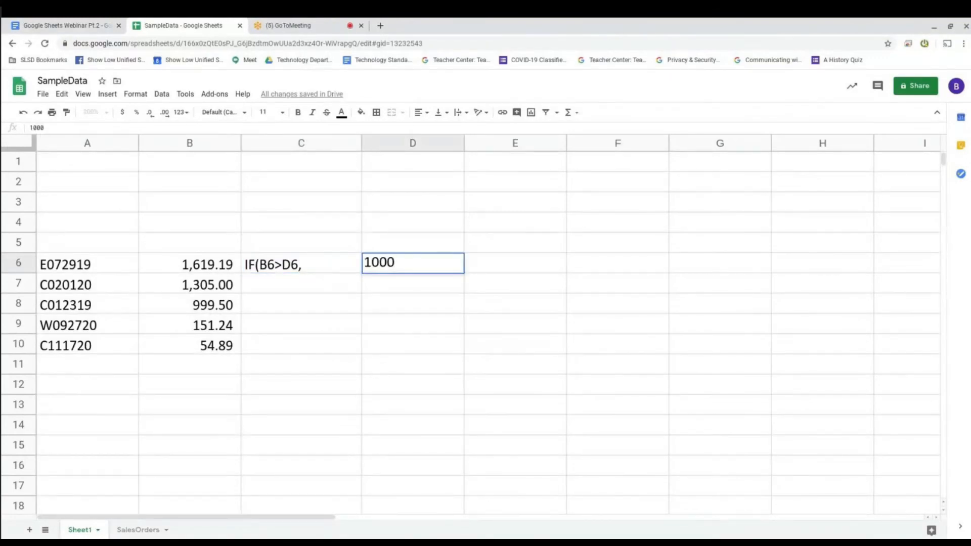
{"action": "type", "text": ".00"}
{"action": "key", "text": "Return"}
{"action": "key", "text": "Up"}
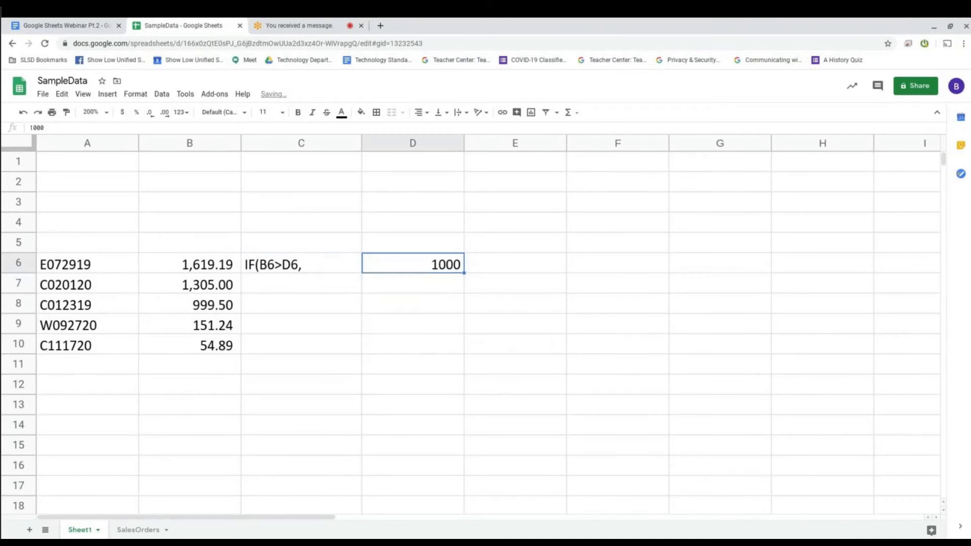
Paste the copied INDEX/MATCH expression after IF(B6>D6, in C6 as the value_if_true argument
{"action": "key", "text": "Left"}
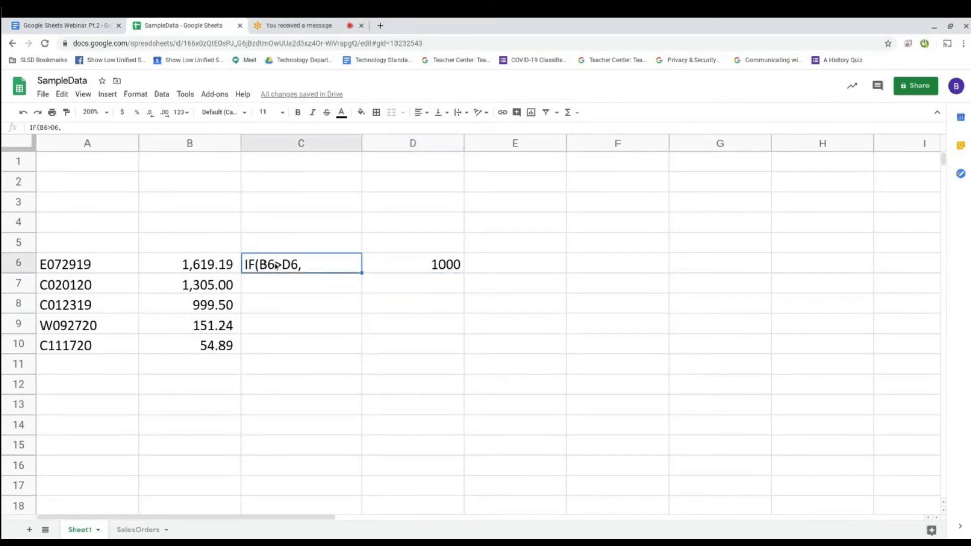
{"action": "left_click", "coordinate": [108, 130]}
{"action": "key", "text": "ctrl+v"}
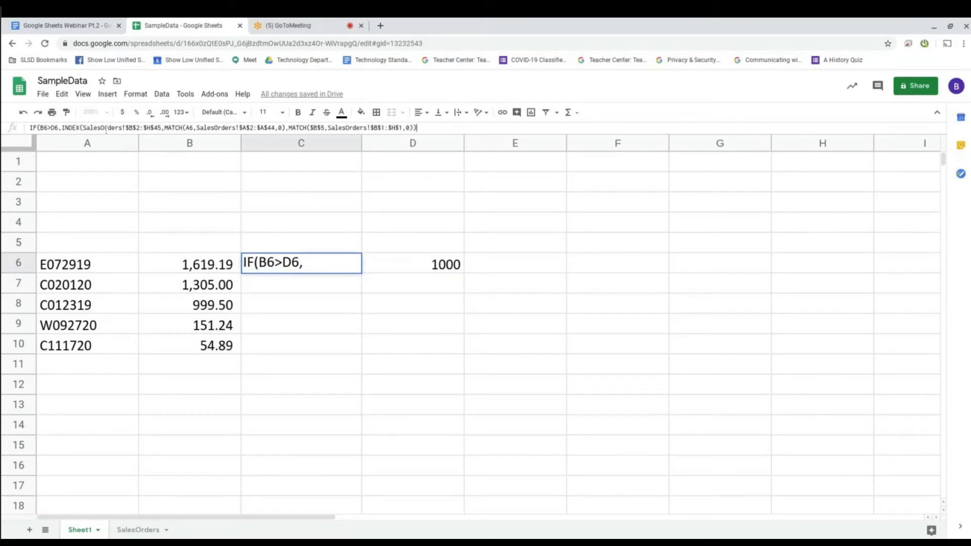
Complete C6's IF text with an empty string "" as value_if_false and a closing parenthesis, and restore the leading equals sign
{"action": "type", "text": ".\"\""}
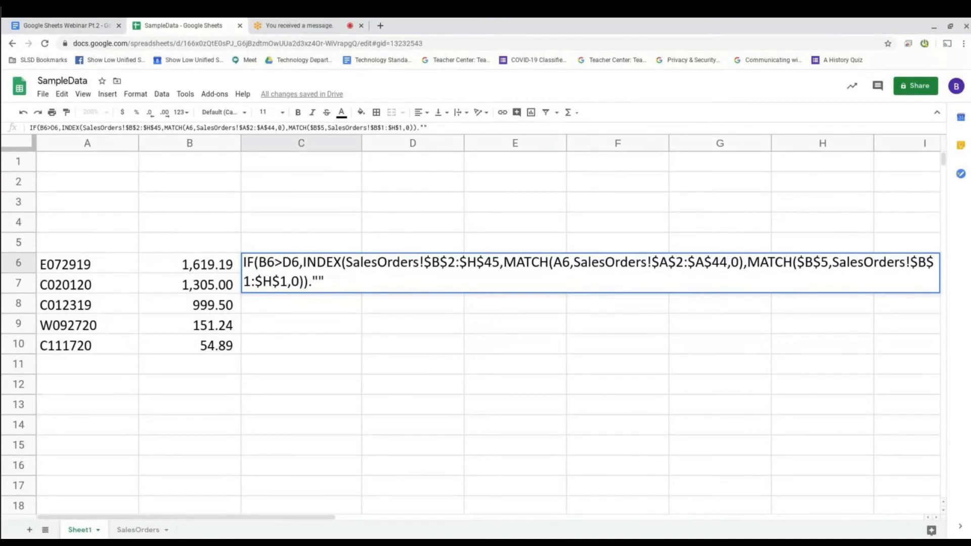
{"action": "key", "text": "Left"}
{"action": "key", "text": "Left"}
{"action": "key", "text": "BackSpace"}
{"action": "type", "text": ",0)"}
{"action": "key", "text": "Left"}
{"action": "key", "text": "Left"}
{"action": "key", "text": "BackSpace"}
{"action": "type", "text": ")"}
{"action": "left_click", "coordinate": [31, 127]}
{"action": "type", "text": "="}
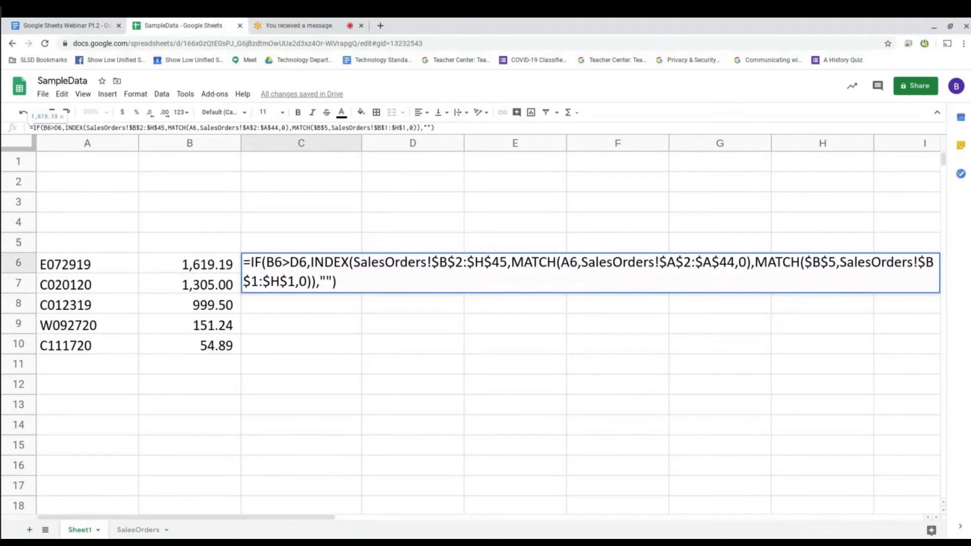
Change the column MATCH search key in C6's formula to $C$5 and commit the formula
{"action": "left_click", "coordinate": [66, 127]}
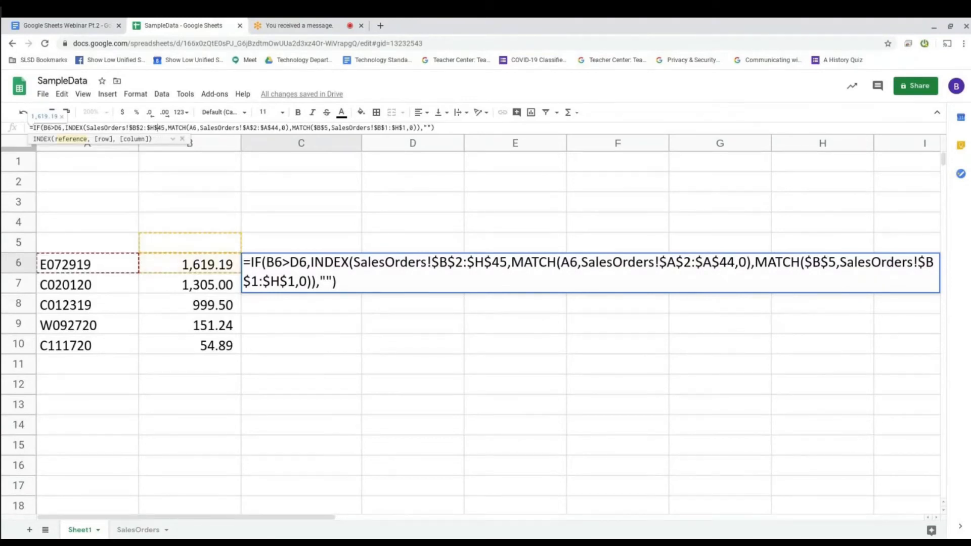
{"action": "left_click", "coordinate": [193, 128]}
{"action": "left_click", "coordinate": [282, 128]}
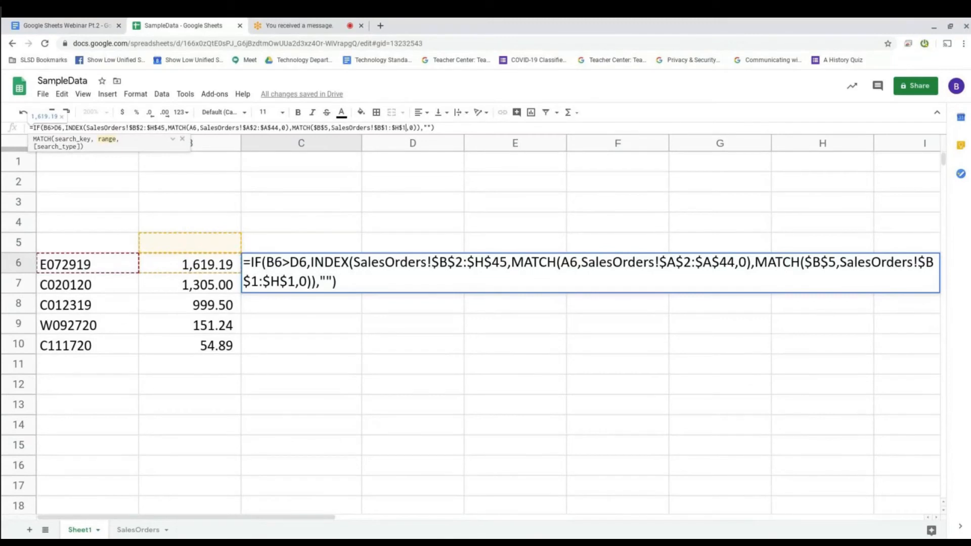
{"action": "left_click", "coordinate": [417, 127]}
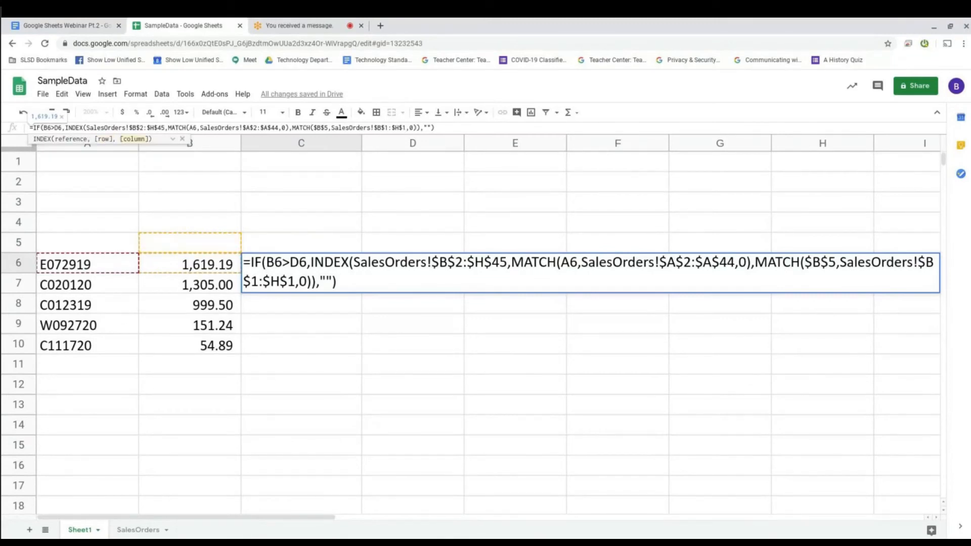
{"action": "left_click", "coordinate": [424, 128]}
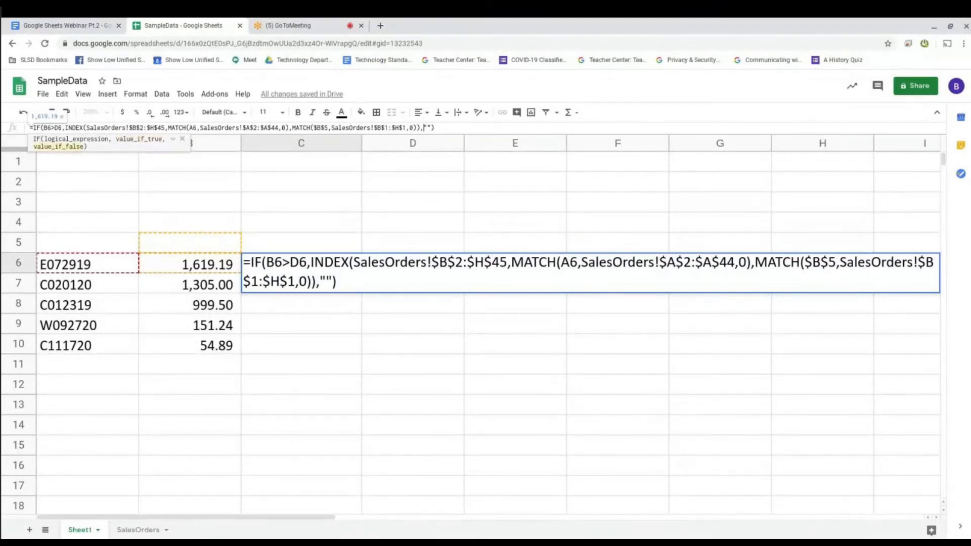
{"action": "key", "text": "Left"}
{"action": "key", "text": "Left"}
{"action": "key", "text": "Left"}
{"action": "key", "text": "Left"}
{"action": "key", "text": "Left"}
{"action": "key", "text": "Left"}
{"action": "key", "text": "Left"}
{"action": "key", "text": "Left"}
{"action": "key", "text": "Left"}
{"action": "key", "text": "Left"}
{"action": "key", "text": "Left"}
{"action": "key", "text": "Left"}
{"action": "key", "text": "Left"}
{"action": "key", "text": "Left"}
{"action": "key", "text": "Left"}
{"action": "key", "text": "Left"}
{"action": "key", "text": "Left"}
{"action": "key", "text": "Left"}
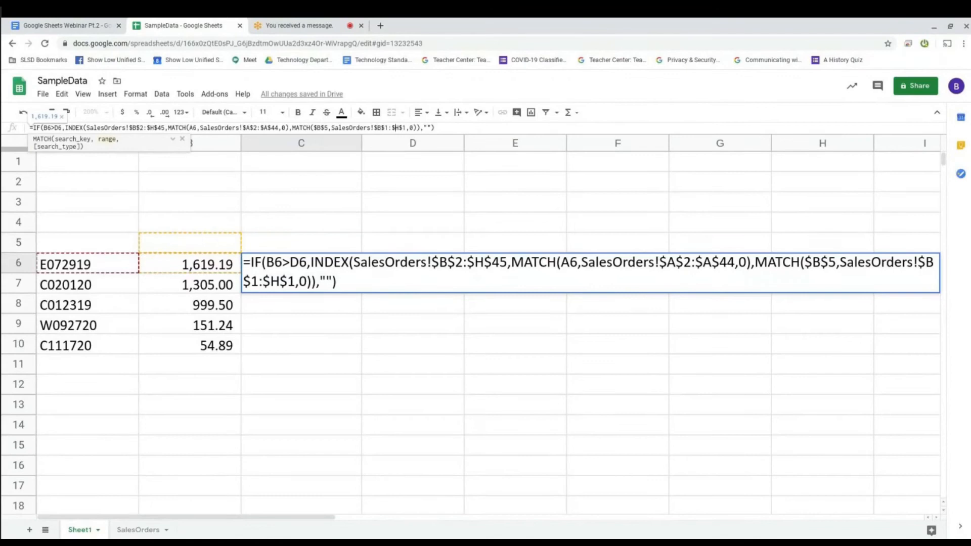
{"action": "key", "text": "Left"}
{"action": "key", "text": "Left"}
{"action": "key", "text": "Left"}
{"action": "key", "text": "Left"}
{"action": "key", "text": "Left"}
{"action": "key", "text": "Left"}
{"action": "key", "text": "Left"}
{"action": "key", "text": "Left"}
{"action": "key", "text": "Left"}
{"action": "key", "text": "Left"}
{"action": "key", "text": "Left"}
{"action": "key", "text": "Left"}
{"action": "key", "text": "Left"}
{"action": "key", "text": "Left"}
{"action": "key", "text": "Left"}
{"action": "key", "text": "BackSpace"}
{"action": "type", "text": "C"}
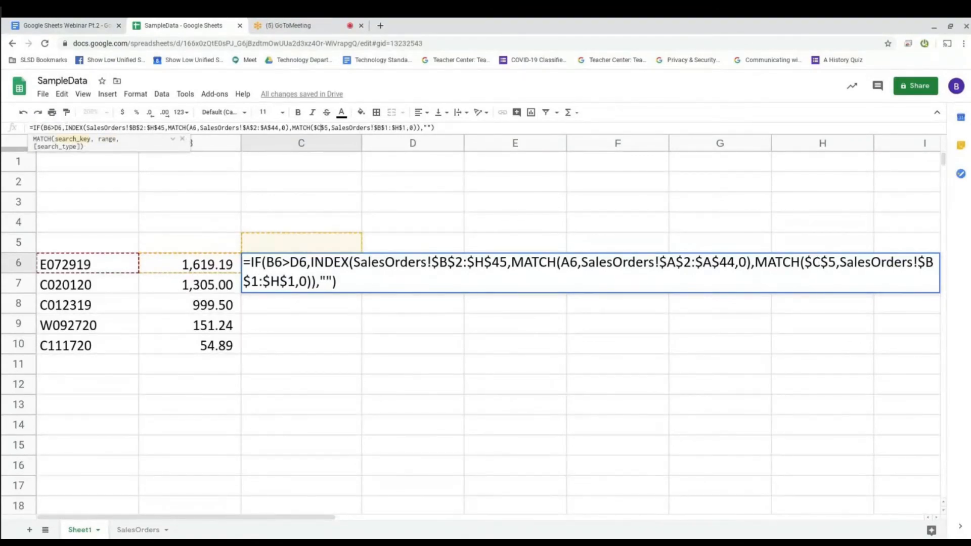
{"action": "key", "text": "Right"}
{"action": "key", "text": "Right"}
{"action": "key", "text": "Right"}
{"action": "key", "text": "Right"}
{"action": "key", "text": "Right"}
{"action": "key", "text": "Right"}
{"action": "key", "text": "Right"}
{"action": "key", "text": "Right"}
{"action": "key", "text": "Right"}
{"action": "key", "text": "Right"}
{"action": "key", "text": "Right"}
{"action": "key", "text": "Right"}
{"action": "key", "text": "Right"}
{"action": "key", "text": "Right"}
{"action": "key", "text": "Right"}
{"action": "key", "text": "Right"}
{"action": "key", "text": "Right"}
{"action": "key", "text": "Right"}
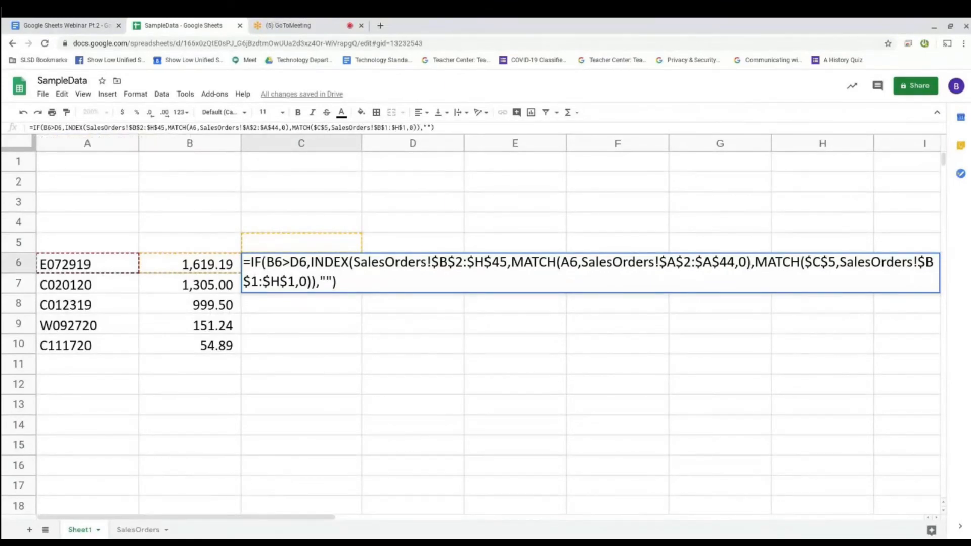
{"action": "key", "text": "Return"}
Copy the Rep header from the SalesOrders sheet into C5 on Sheet1
{"action": "key", "text": "Up"}
{"action": "key", "text": "Up"}
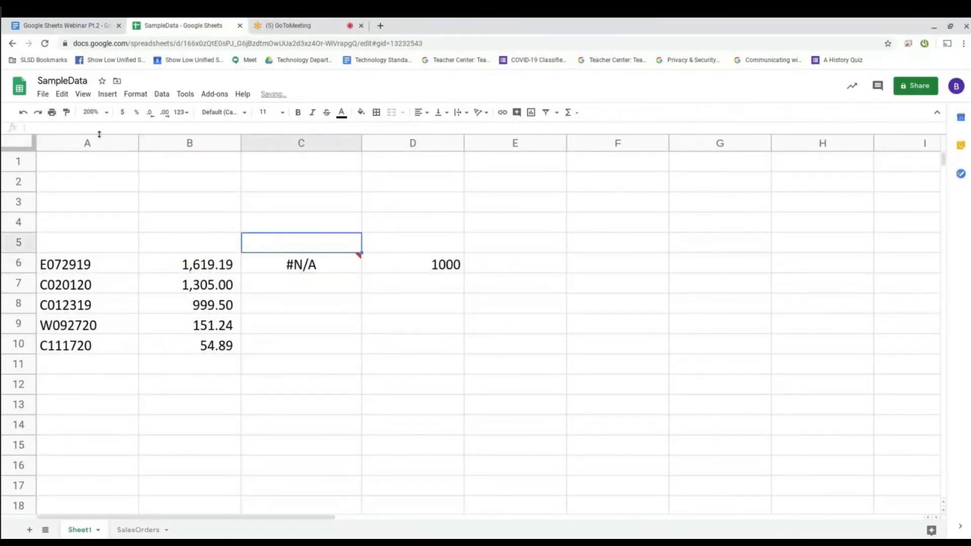
{"action": "left_click", "coordinate": [137, 530]}
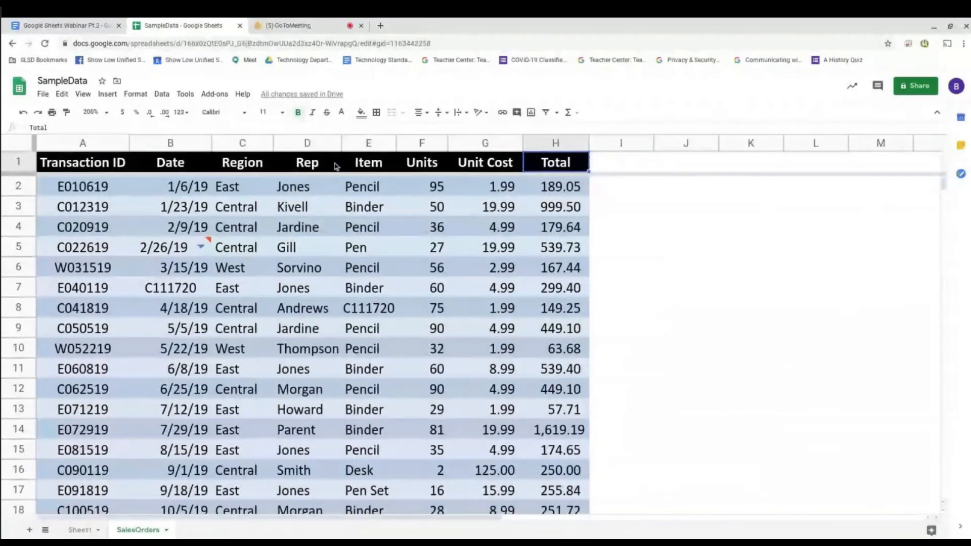
{"action": "left_click", "coordinate": [83, 531]}
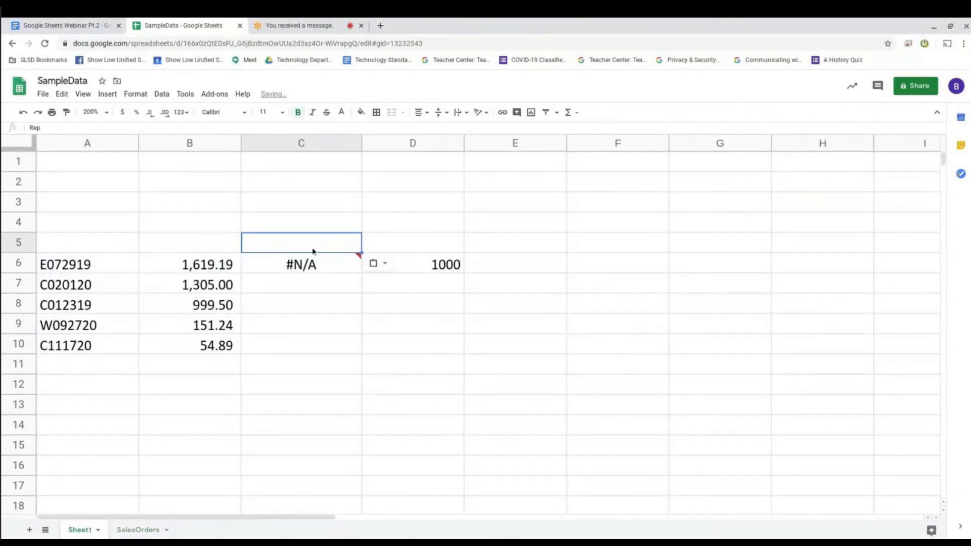
Apply a black fill to the Rep header in C5 and the Total header in B5
{"action": "left_click", "coordinate": [360, 113]}
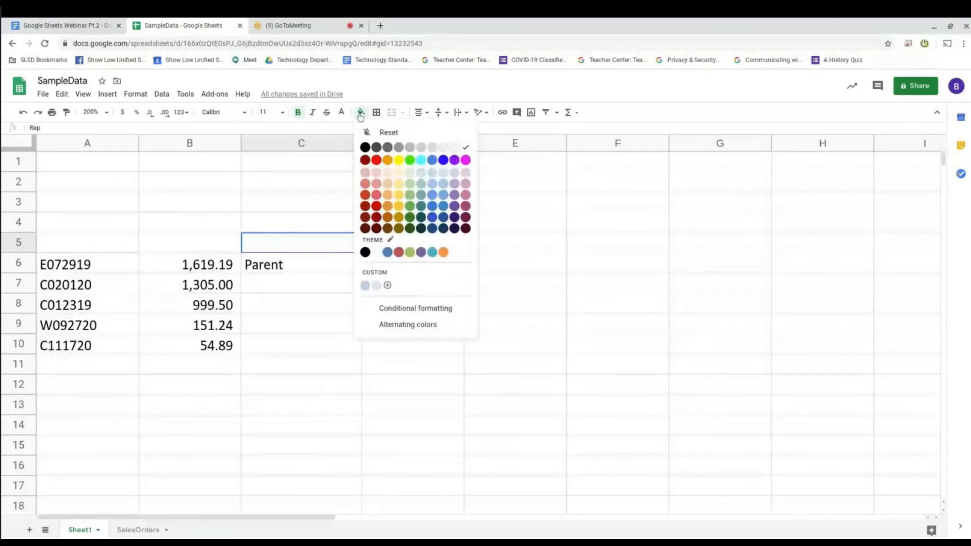
{"action": "left_click", "coordinate": [365, 147]}
{"action": "left_click", "coordinate": [208, 241]}
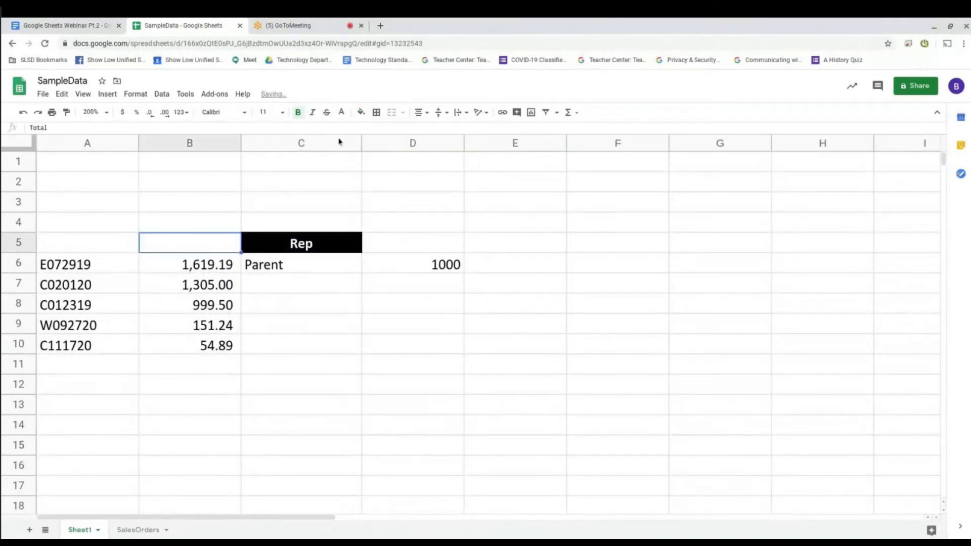
{"action": "left_click", "coordinate": [361, 113]}
{"action": "left_click", "coordinate": [365, 148]}
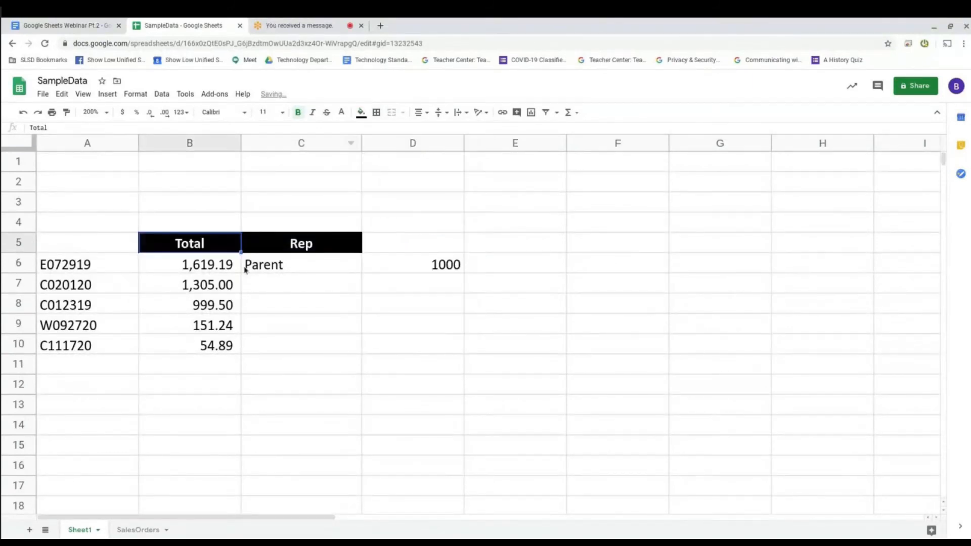
Fill C6's formula down through C10 and inspect the cell references in C8's copied formula
{"action": "left_click", "coordinate": [285, 268]}
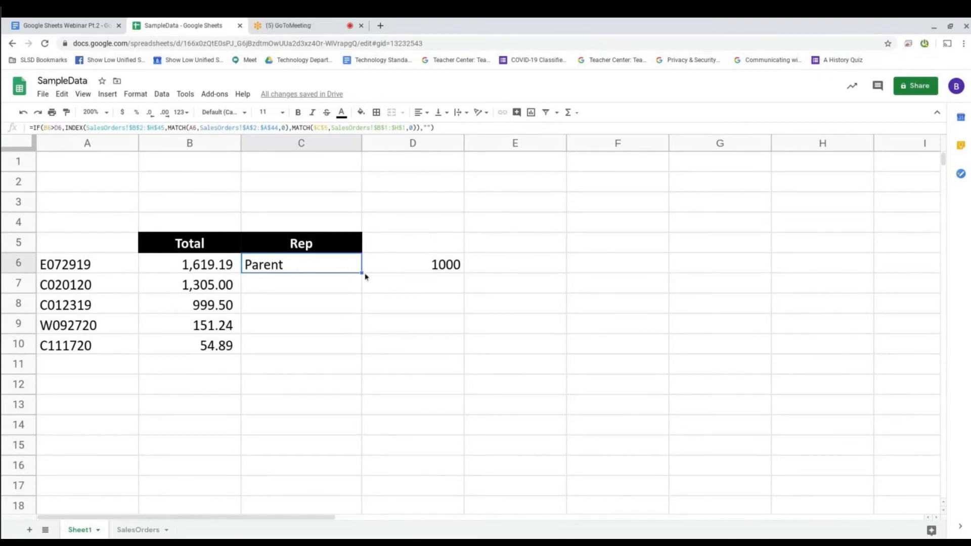
{"action": "left_click_drag", "start_coordinate": [360, 273], "coordinate": [347, 341]}
{"action": "left_click", "coordinate": [311, 309]}
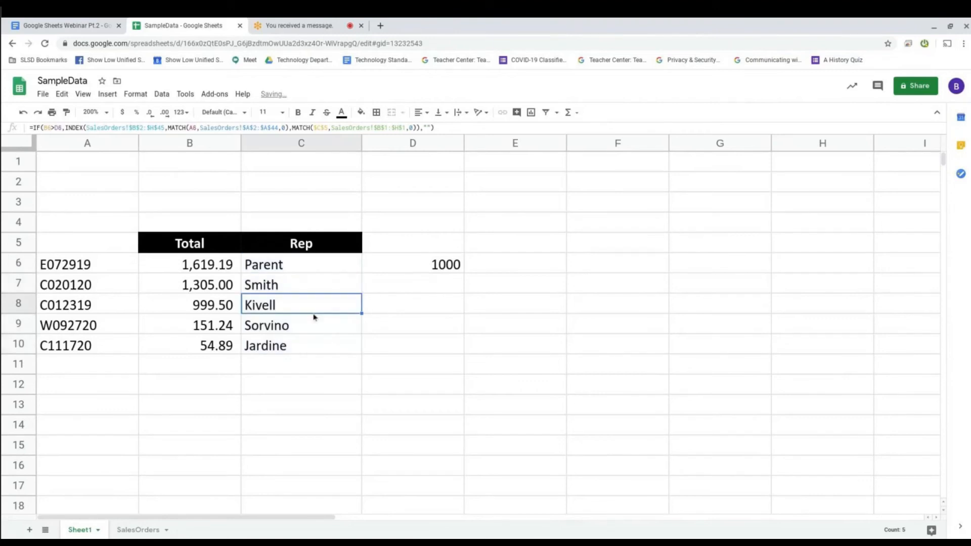
{"action": "left_click", "coordinate": [310, 286]}
{"action": "left_click", "coordinate": [300, 307]}
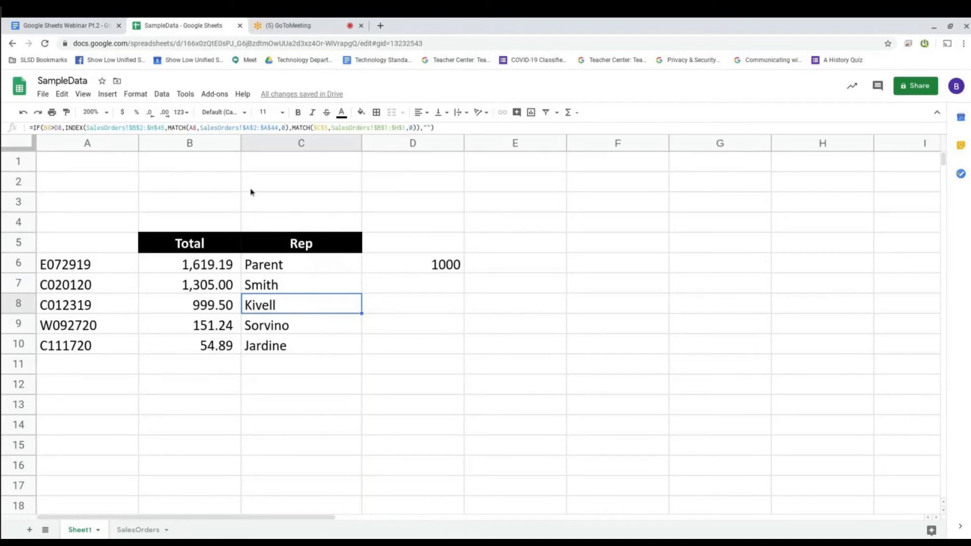
{"action": "left_click", "coordinate": [276, 127]}
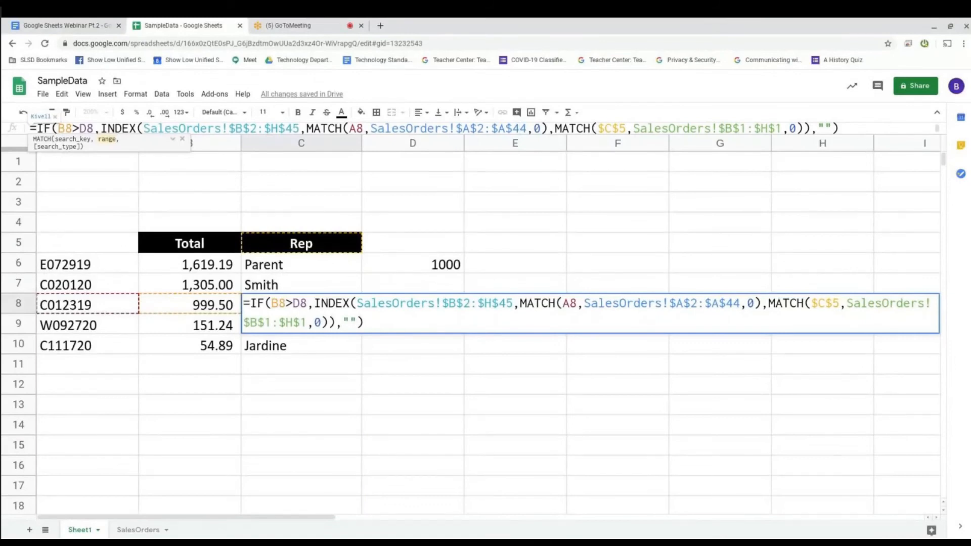
{"action": "key", "text": "Escape"}
Make the threshold reference in C6's IF condition absolute as $D$6 and commit the formula
{"action": "left_click", "coordinate": [323, 268]}
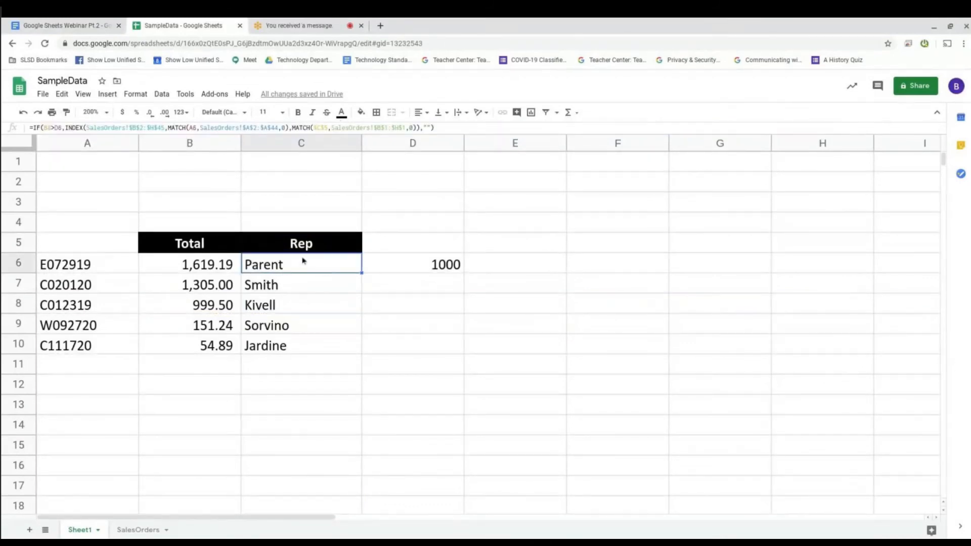
{"action": "key", "text": "Return"}
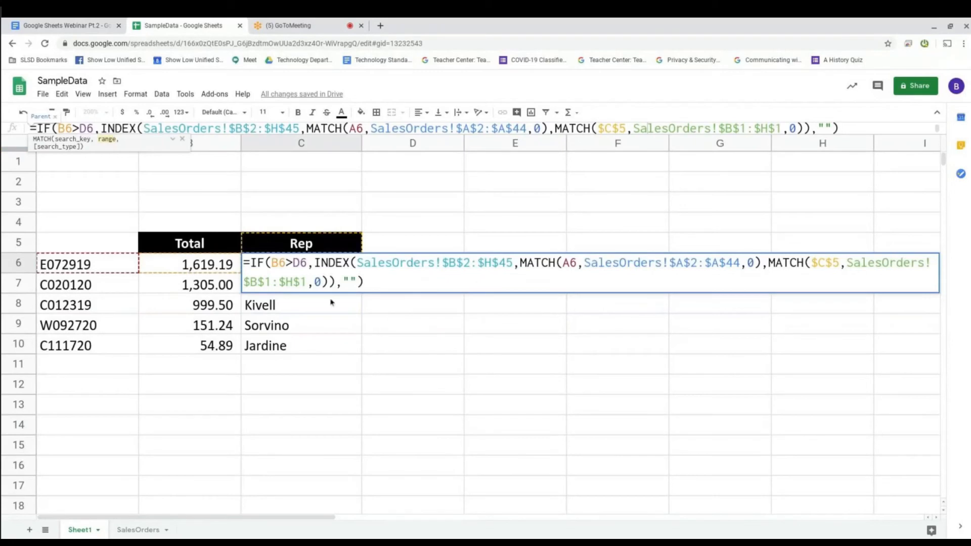
{"action": "left_click", "coordinate": [294, 263]}
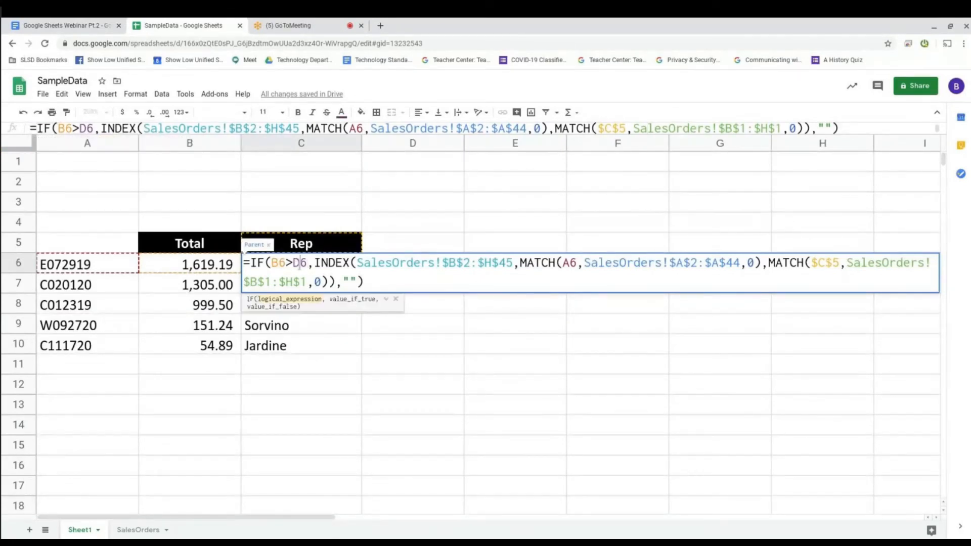
{"action": "type", "text": "$D"}
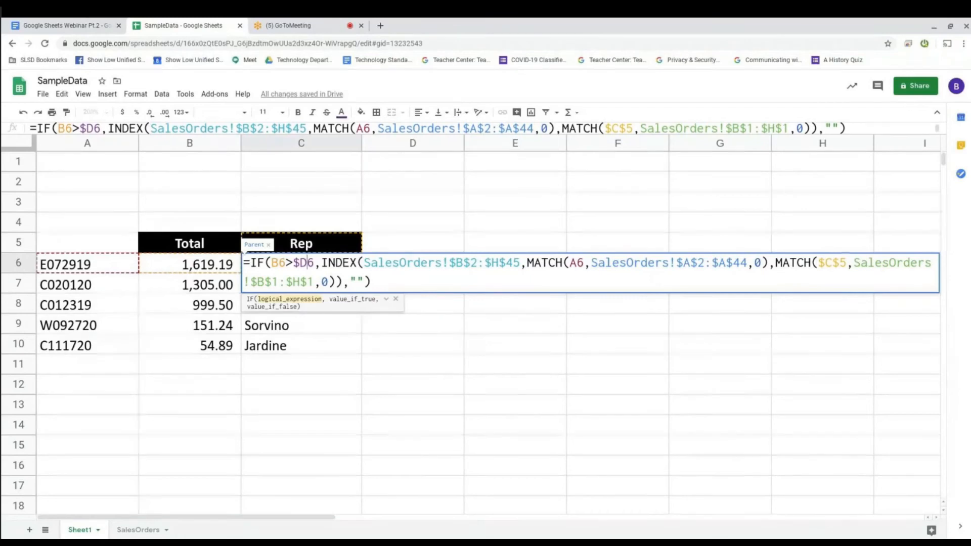
{"action": "type", "text": "$"}
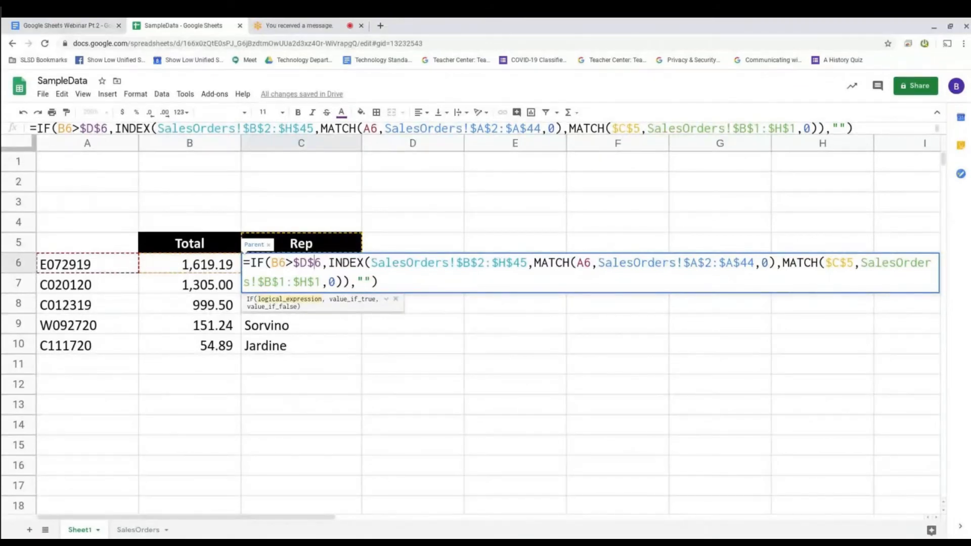
{"action": "key", "text": "Return"}
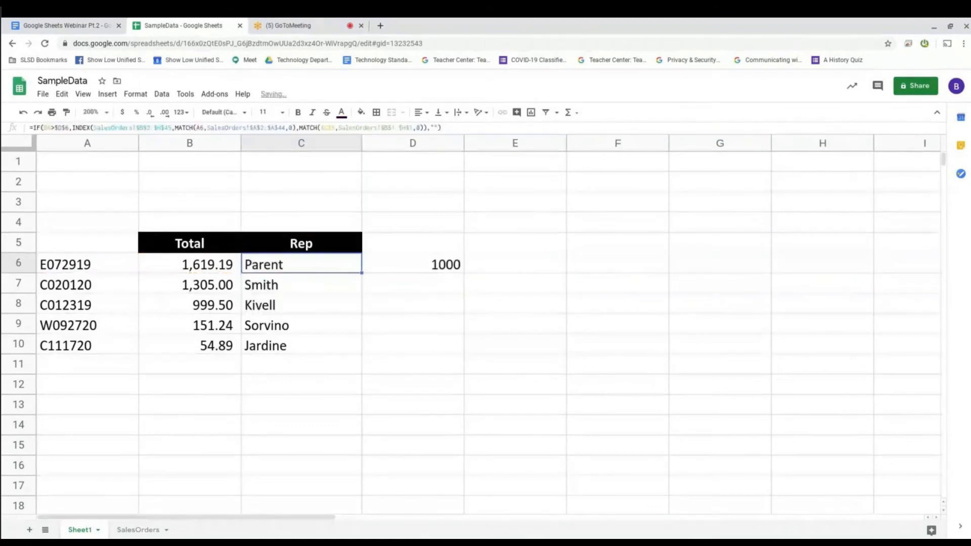
Fill C6's formula down through C10 and inspect the copied formula in C7
{"action": "left_click_drag", "start_coordinate": [362, 273], "coordinate": [356, 352]}
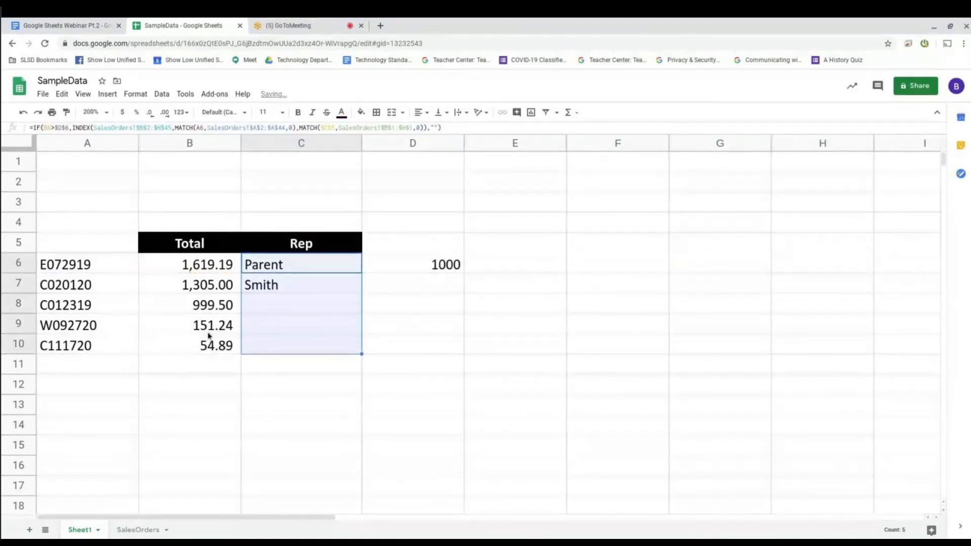
{"action": "left_click", "coordinate": [300, 270]}
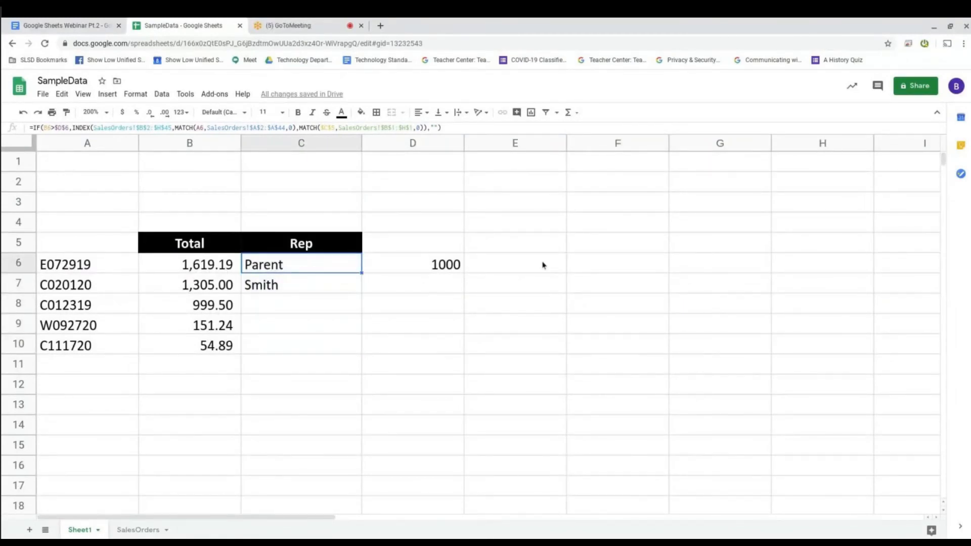
{"action": "left_click", "coordinate": [265, 290]}
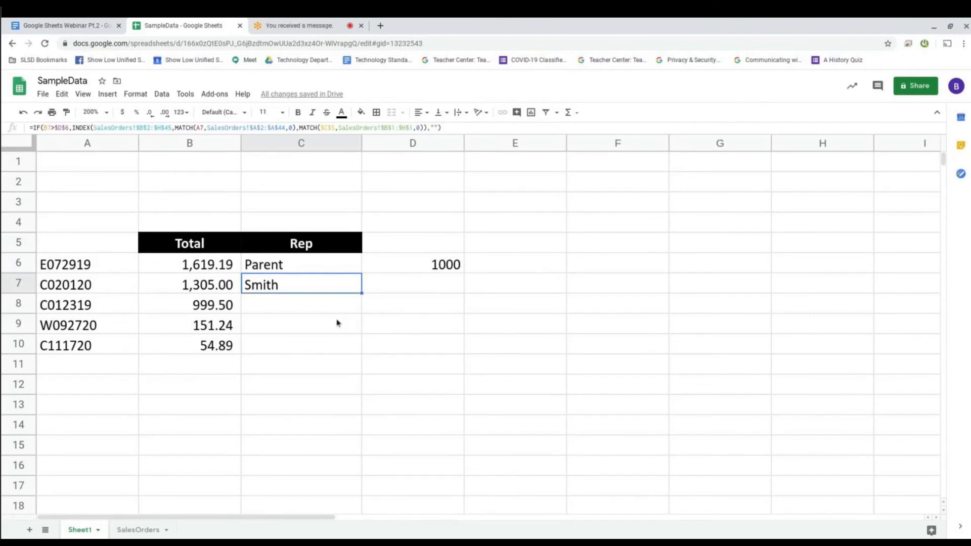
Examine the transactions, reps and totals on the SalesOrders sheet against the Rep results and D6 threshold on Sheet1
{"action": "left_click", "coordinate": [147, 534]}
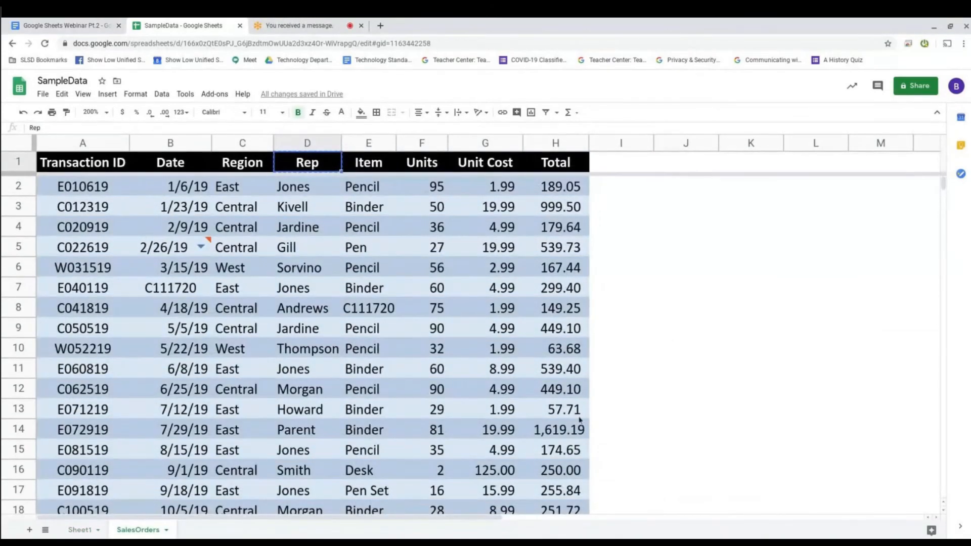
{"action": "scroll", "coordinate": [589, 408], "scroll_direction": "down", "scroll_amount": 5}
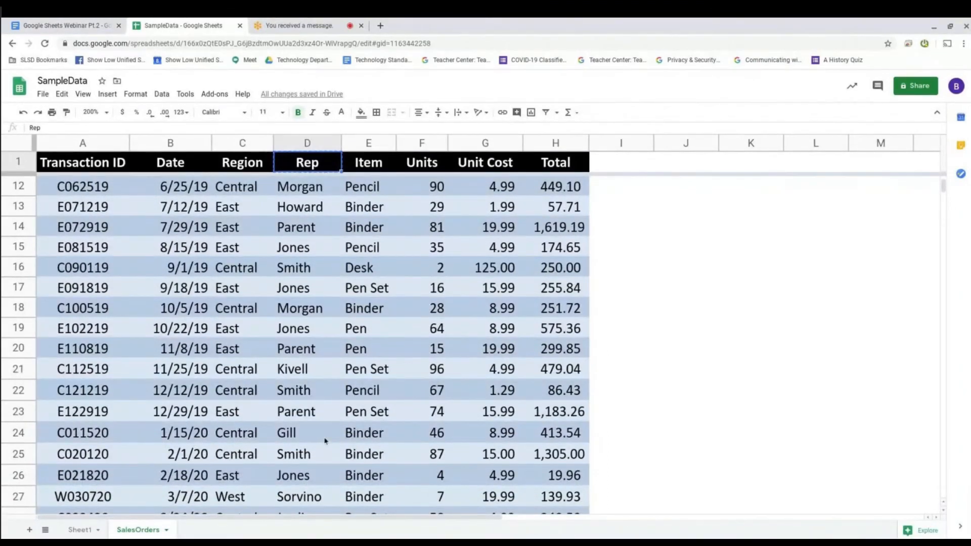
{"action": "scroll", "coordinate": [327, 440], "scroll_direction": "down", "scroll_amount": 10}
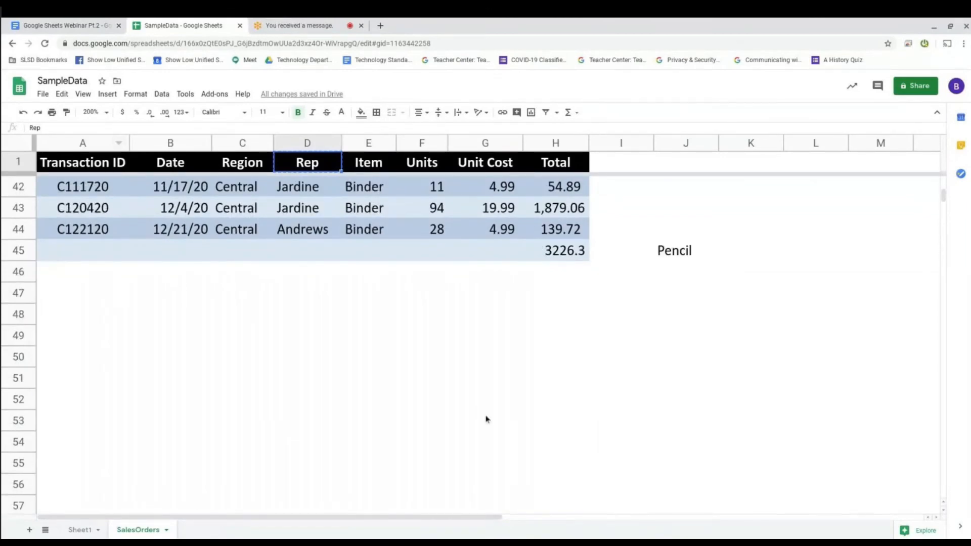
{"action": "scroll", "coordinate": [485, 420], "scroll_direction": "up", "scroll_amount": 13}
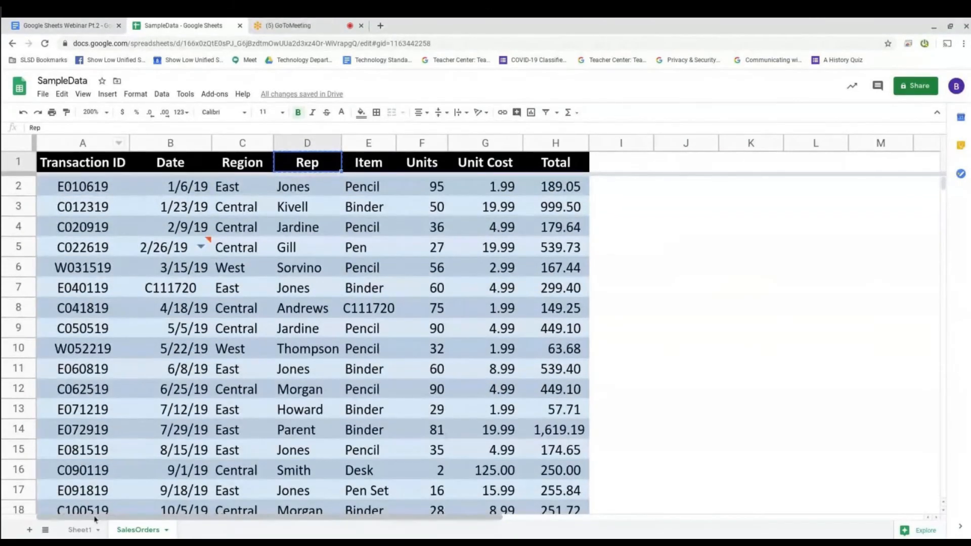
{"action": "left_click", "coordinate": [84, 530]}
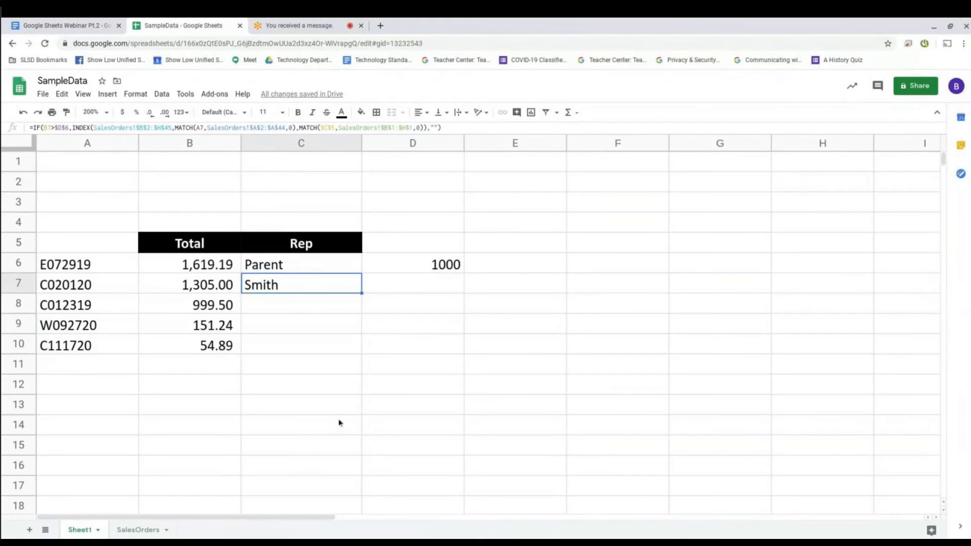
{"action": "left_click", "coordinate": [446, 269]}
{"action": "left_click", "coordinate": [307, 292]}
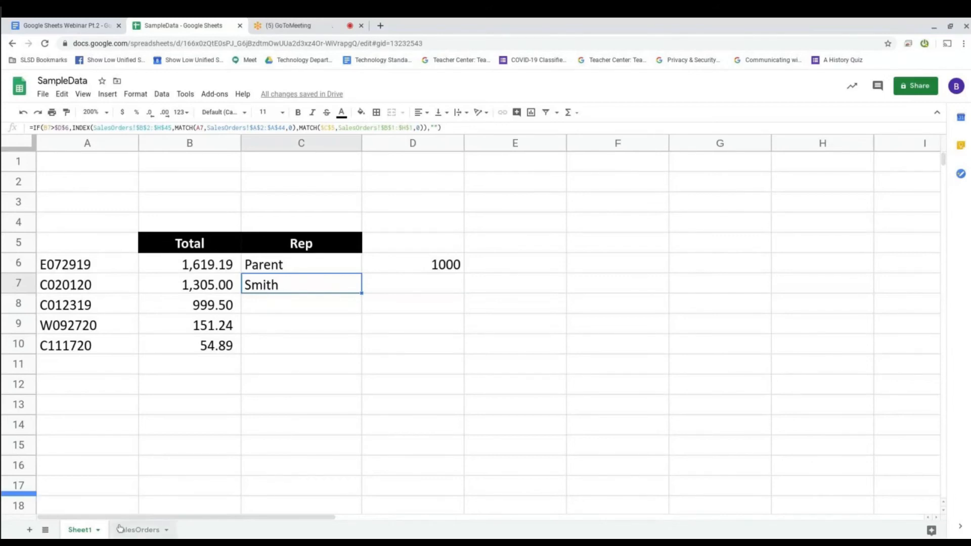
{"action": "left_click", "coordinate": [134, 530]}
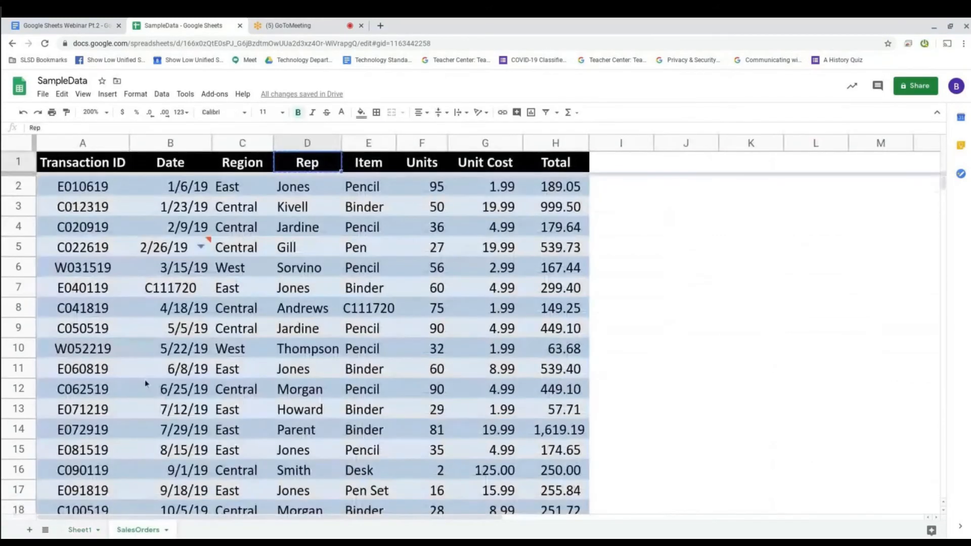
{"action": "left_click", "coordinate": [72, 530]}
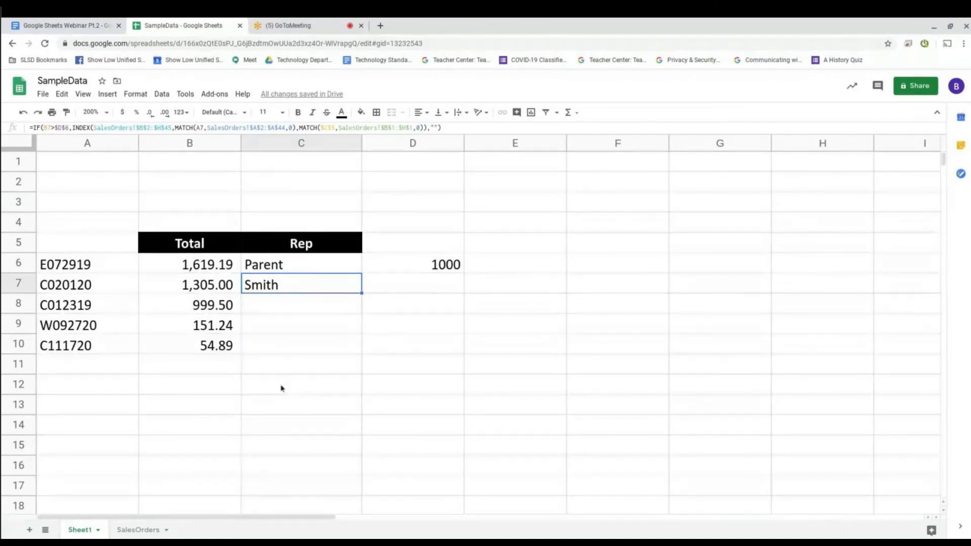
Switch to the Google Sheets Webinar Pt.2 document and go to the IF entry under Advanced Formulas and Functions
{"action": "left_click", "coordinate": [60, 24]}
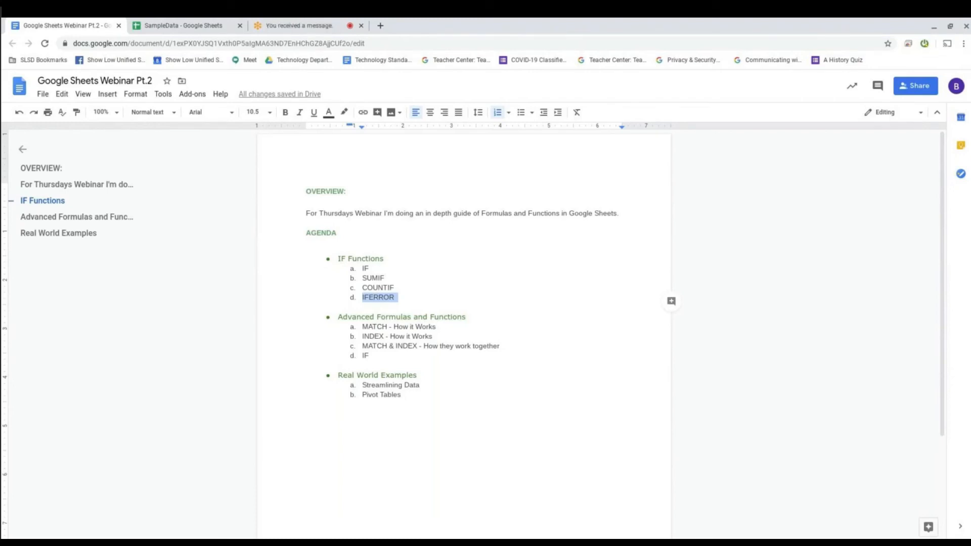
{"action": "left_click", "coordinate": [377, 361]}
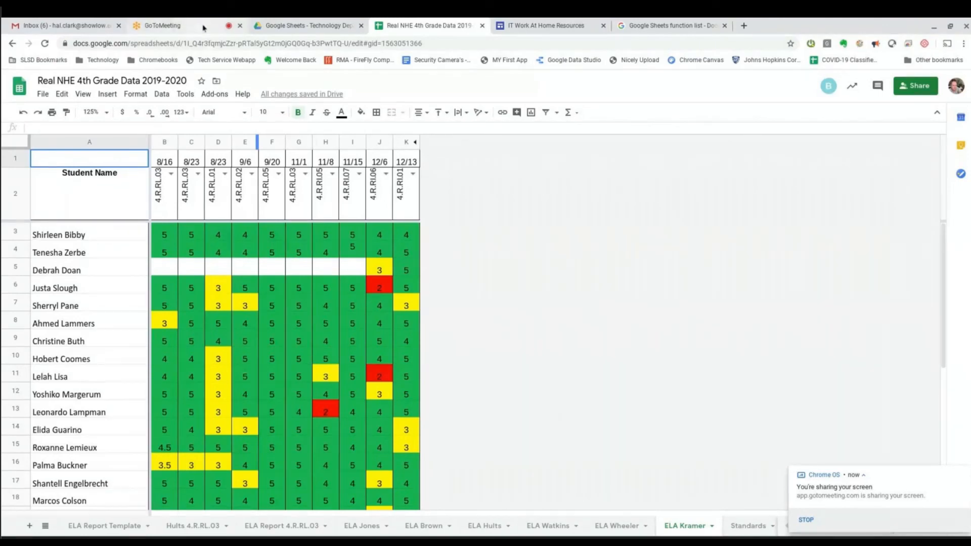
View the student rows on the ELA Kramer sheet of Real NHE 4th Grade Data 2019-2020 and dismiss the screen-sharing notification
{"action": "left_click", "coordinate": [96, 27]}
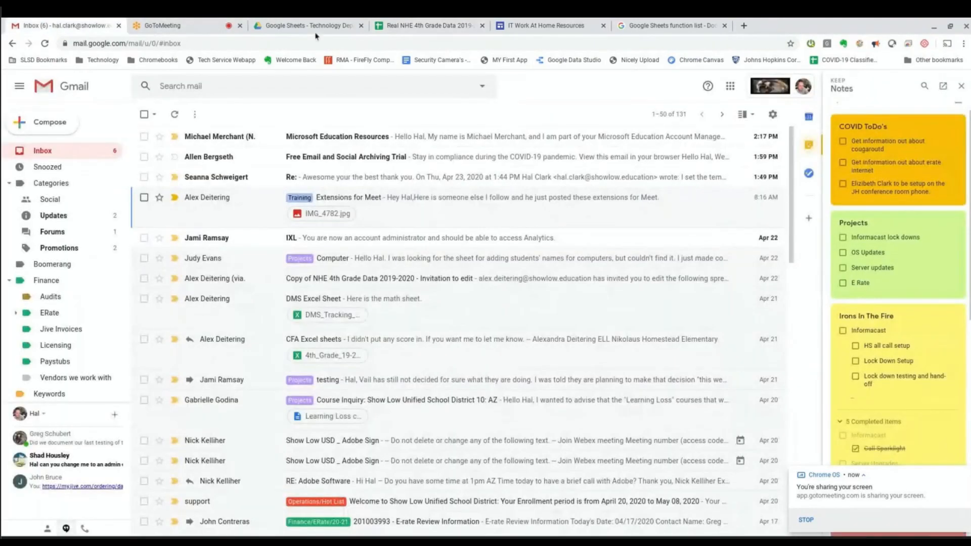
{"action": "left_click", "coordinate": [370, 30]}
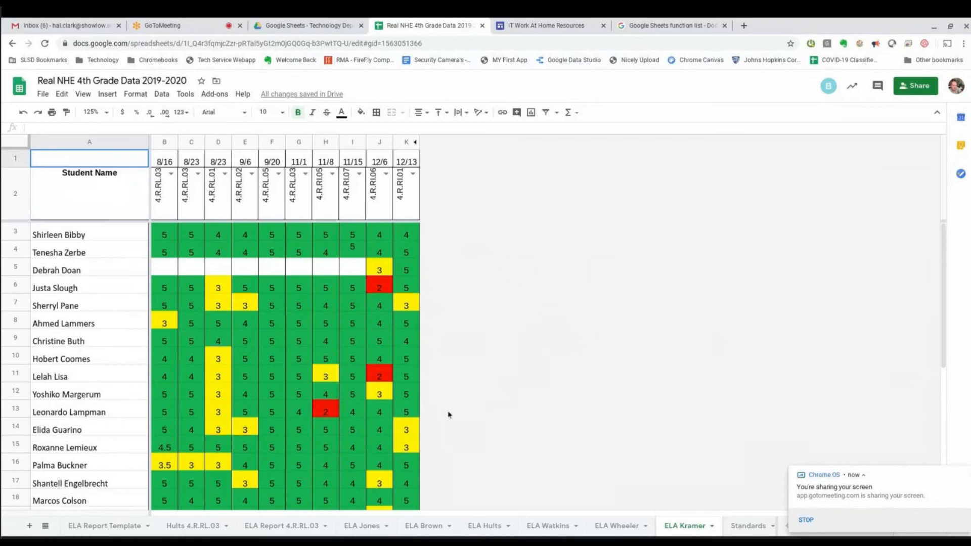
{"action": "left_click", "coordinate": [67, 241]}
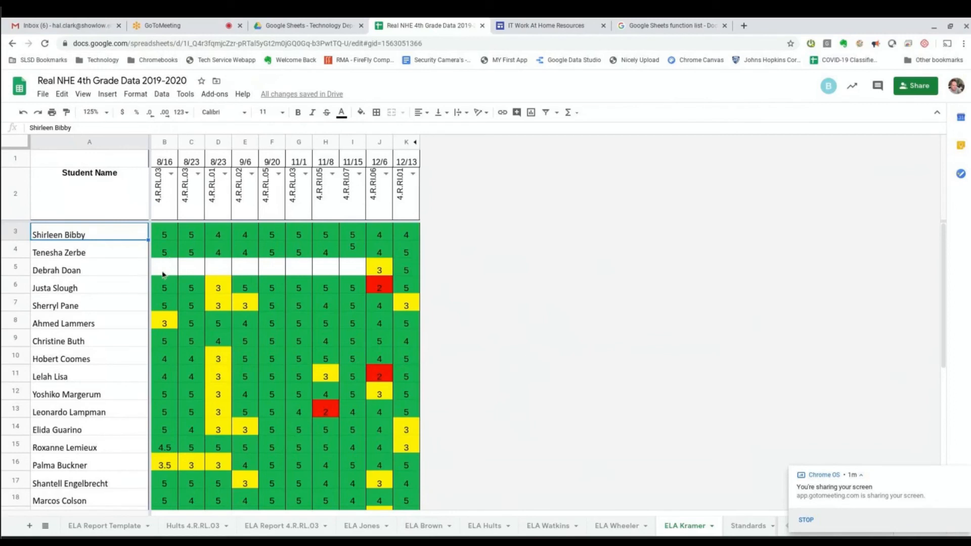
{"action": "left_click", "coordinate": [137, 270]}
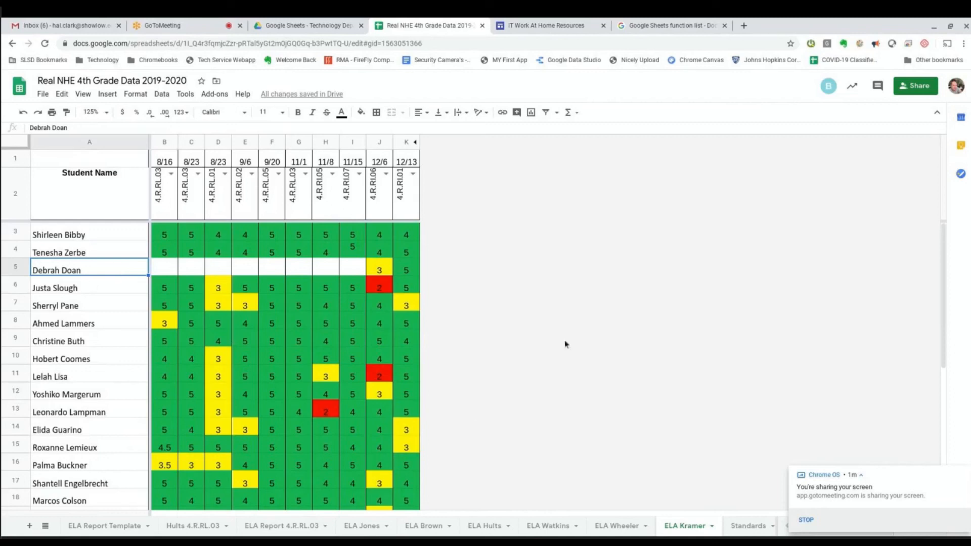
{"action": "left_click", "coordinate": [964, 473]}
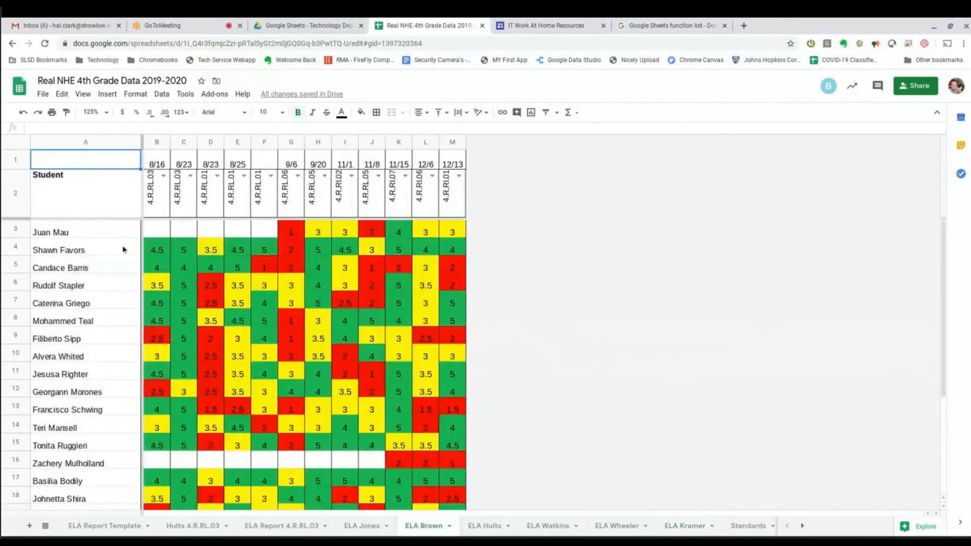
Point out the ELA Brown student names in A3:A18 and temporarily outline the score grid with a red annotation rectangle
{"action": "left_click_drag", "start_coordinate": [53, 233], "coordinate": [50, 502]}
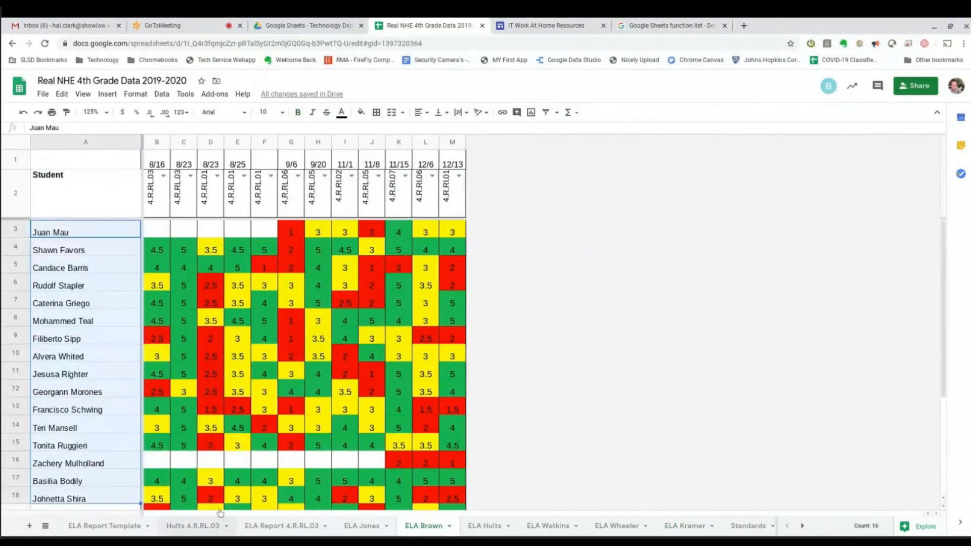
{"action": "left_click", "coordinate": [80, 234]}
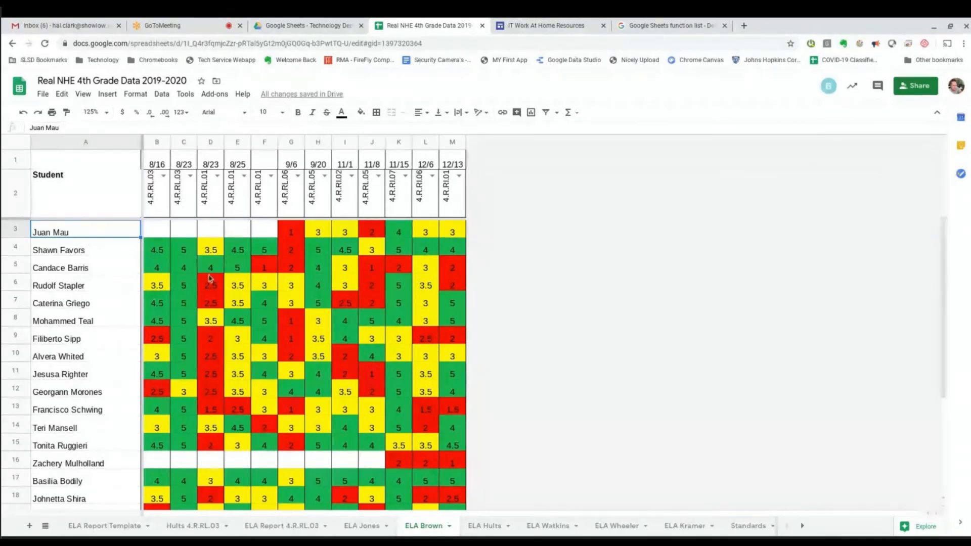
{"action": "left_click", "coordinate": [859, 44]}
{"action": "left_click_drag", "start_coordinate": [143, 221], "coordinate": [472, 513]}
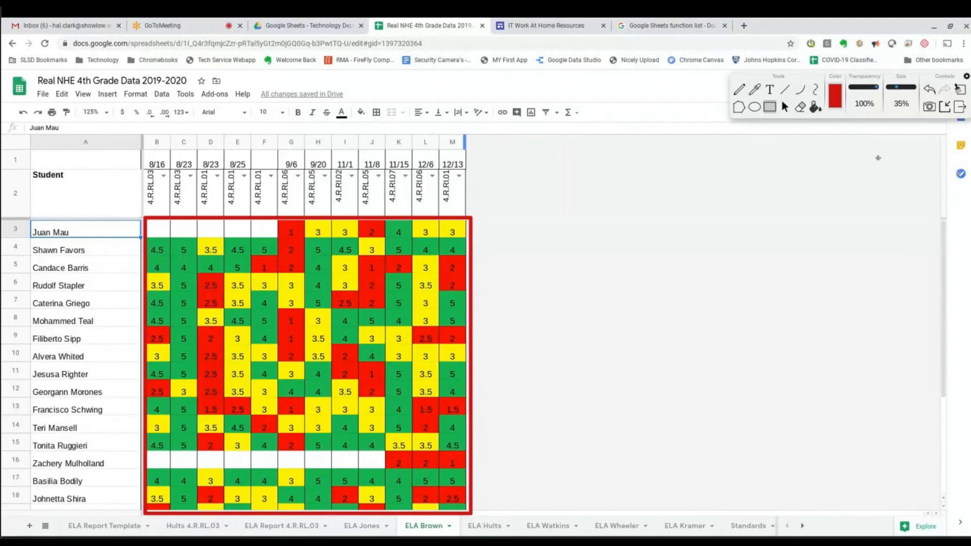
{"action": "left_click", "coordinate": [960, 107]}
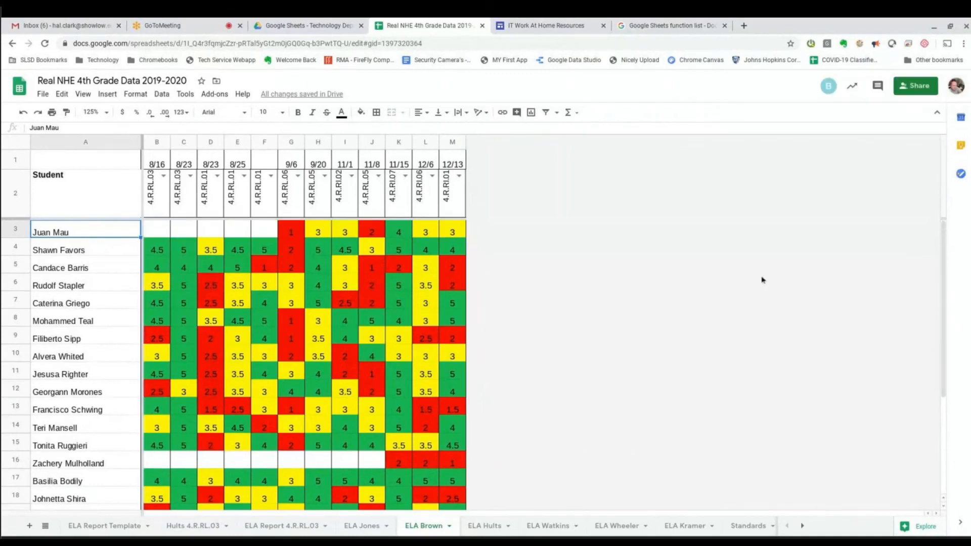
Temporarily outline the ELA Brown summary rows, Students passing through Percentage Passing, with a red annotation rectangle
{"action": "scroll", "coordinate": [565, 434], "scroll_direction": "down", "scroll_amount": 3}
{"action": "scroll", "coordinate": [565, 434], "scroll_direction": "down", "scroll_amount": 1}
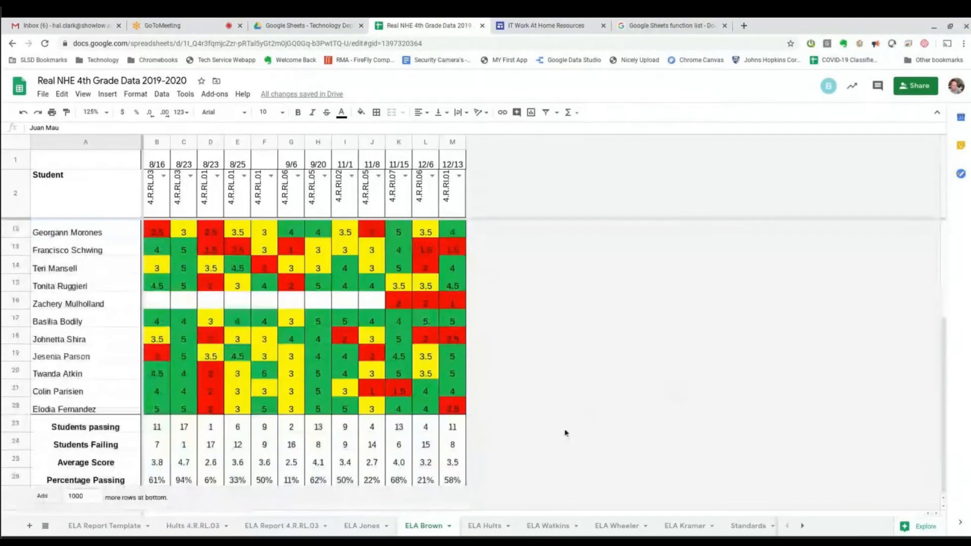
{"action": "left_click", "coordinate": [861, 45]}
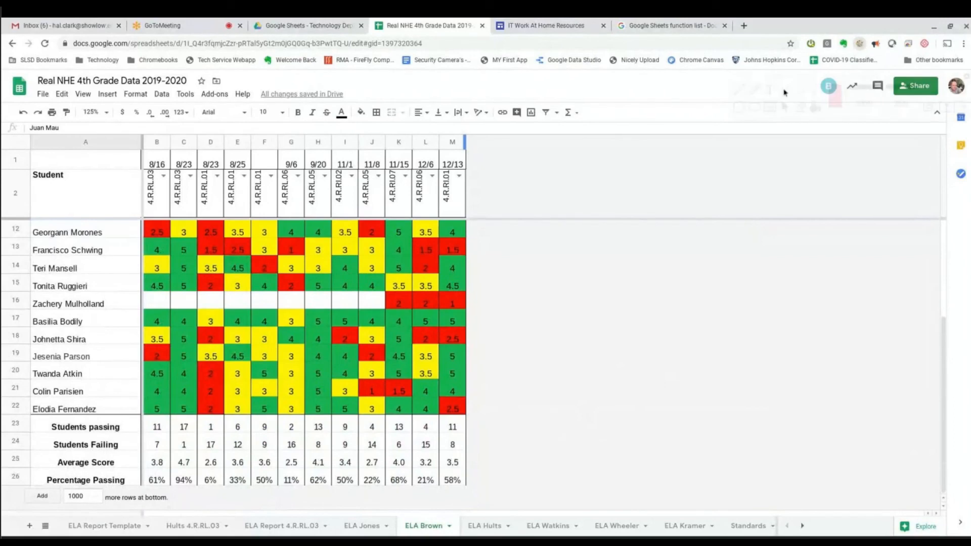
{"action": "left_click", "coordinate": [960, 90]}
{"action": "mouse_move", "coordinate": [31, 416]}
{"action": "left_mouse_down"}
{"action": "mouse_move", "coordinate": [468, 479]}
{"action": "mouse_move", "coordinate": [469, 497]}
{"action": "left_mouse_up"}
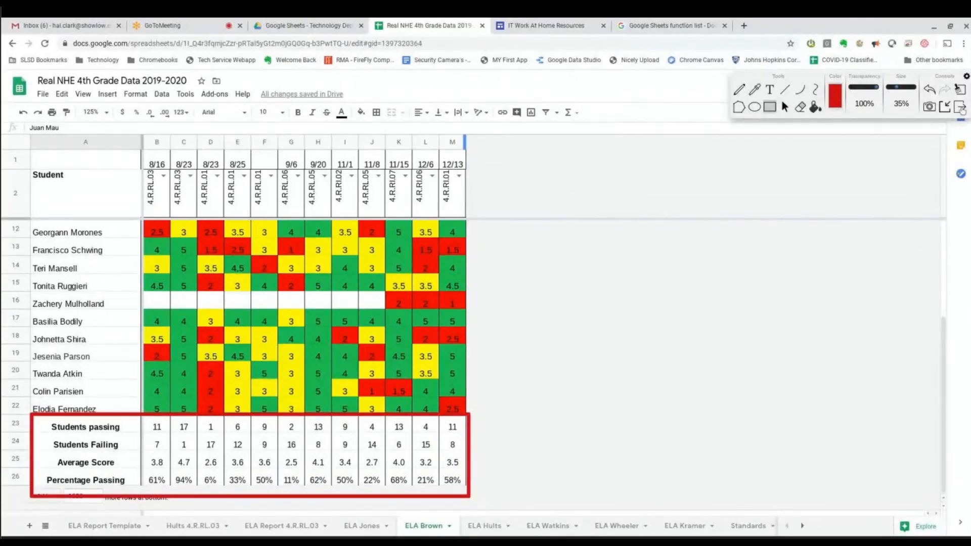
{"action": "left_click", "coordinate": [958, 108]}
{"action": "scroll", "coordinate": [293, 368], "scroll_direction": "up", "scroll_amount": 1}
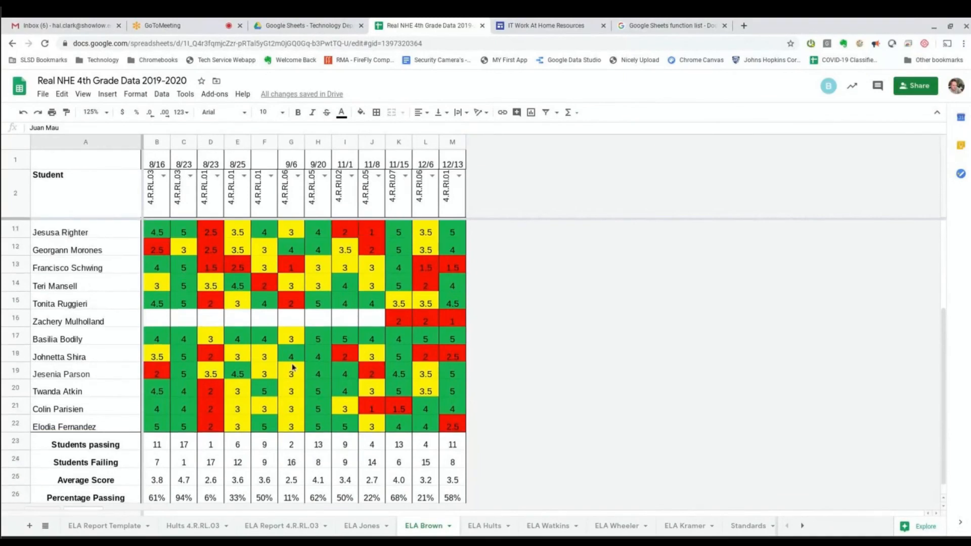
{"action": "scroll", "coordinate": [293, 367], "scroll_direction": "up", "scroll_amount": 5}
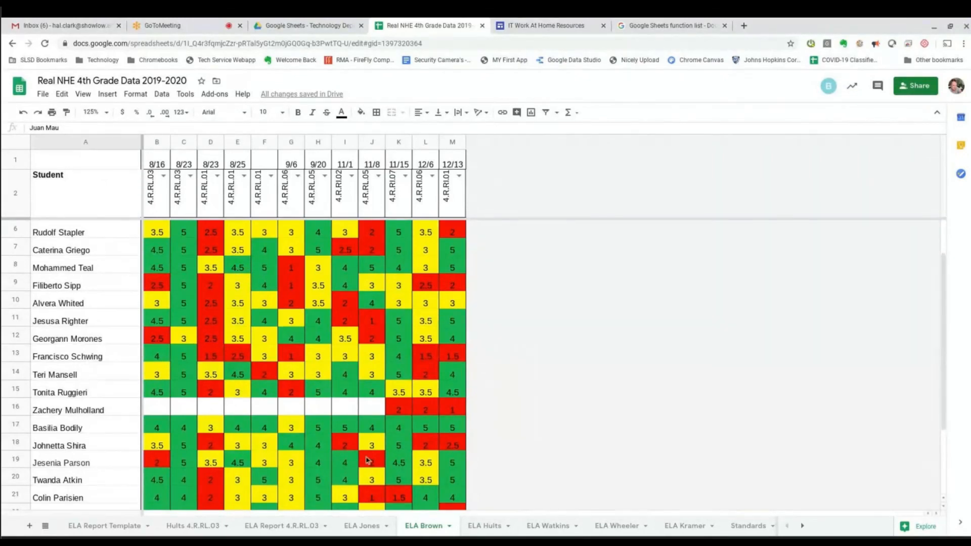
{"action": "scroll", "coordinate": [371, 445], "scroll_direction": "down", "scroll_amount": 3}
{"action": "scroll", "coordinate": [385, 456], "scroll_direction": "up", "scroll_amount": 4}
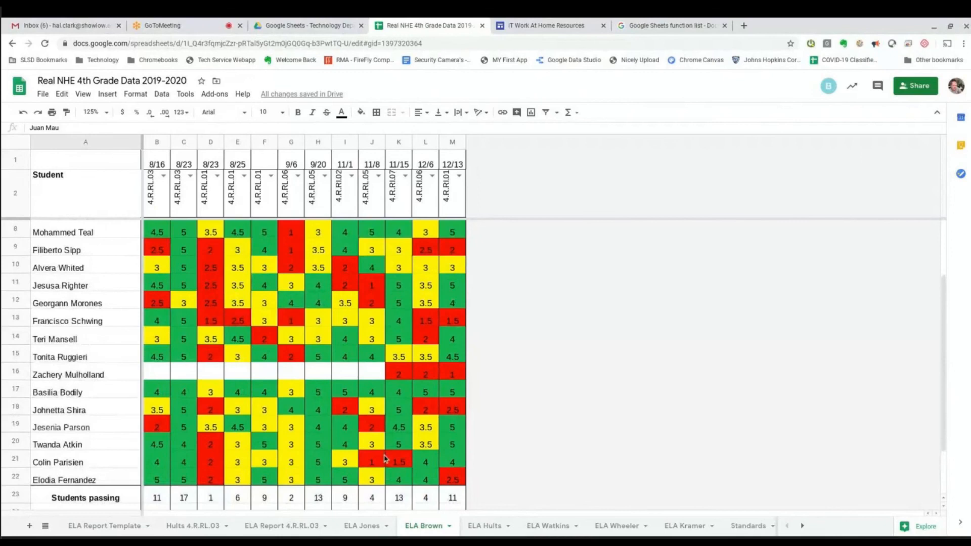